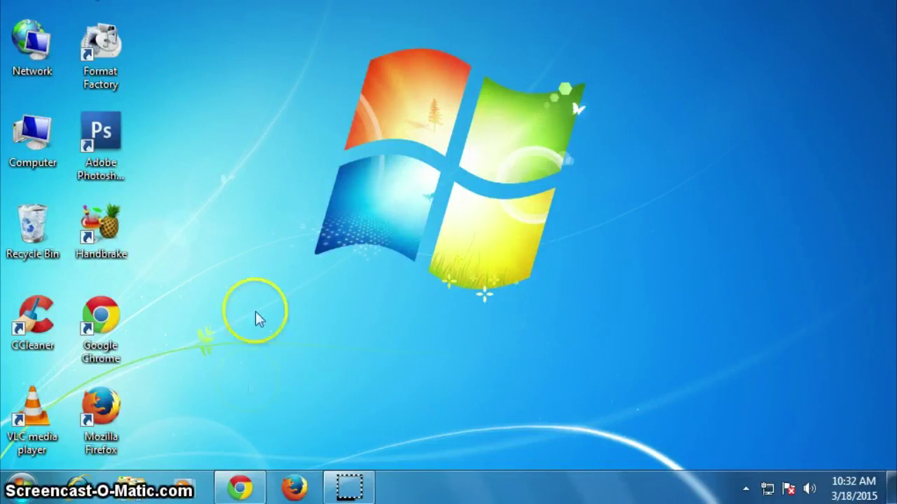
- Load skype.com in Chrome and go to its sign-in page
left_click(242, 489)
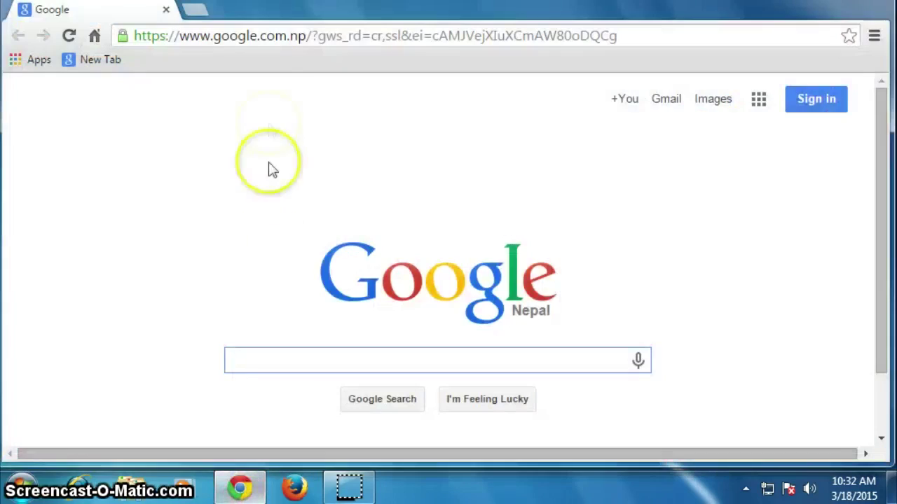
left_click(280, 42)
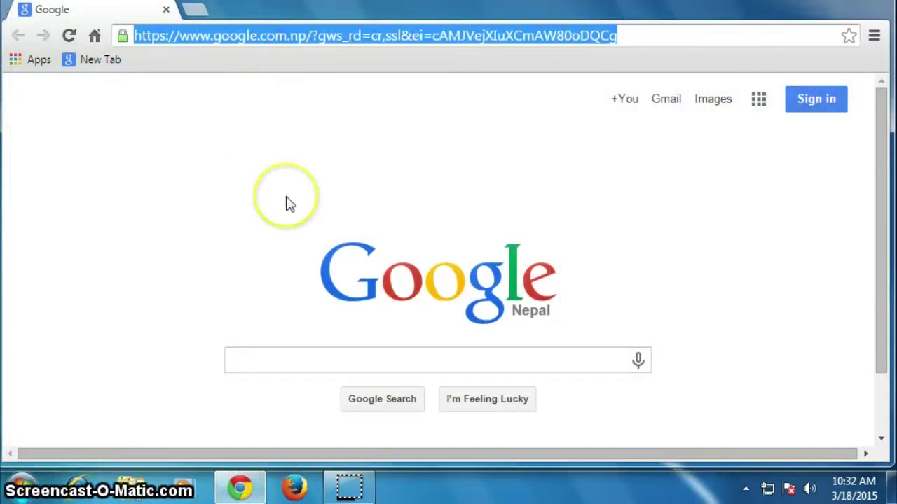
type("sku")
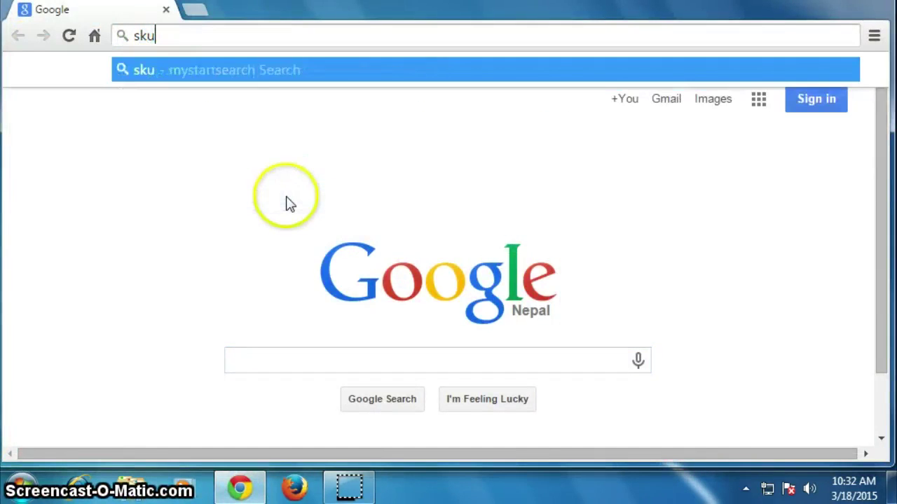
key("BackSpace")
type("ype.com")
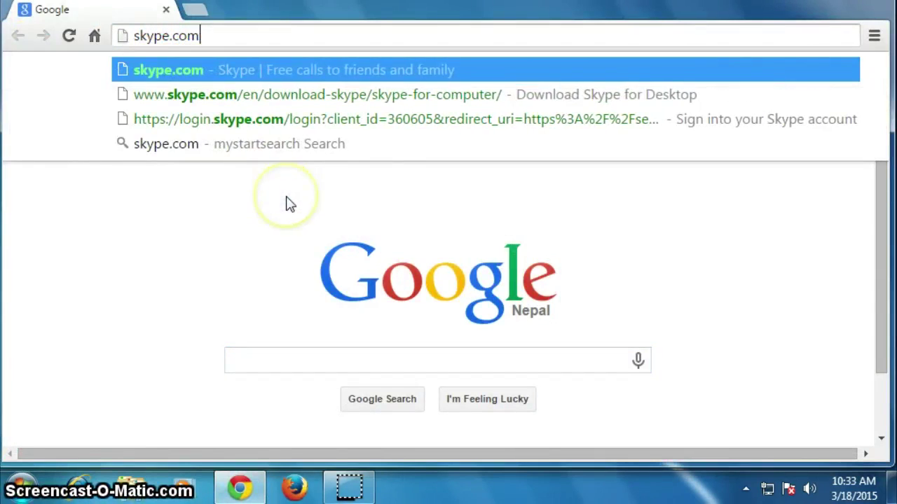
key("Return")
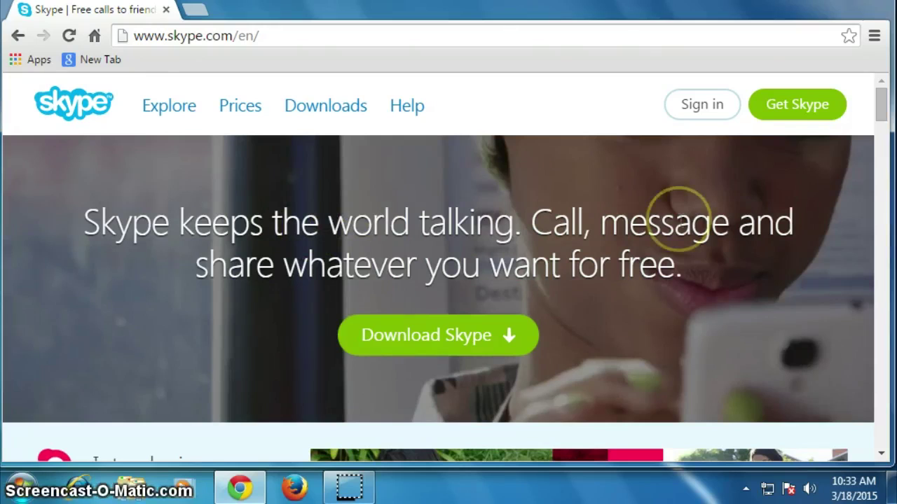
left_click(716, 109)
- Open the Skype sign-in page and look over it
left_click(719, 109)
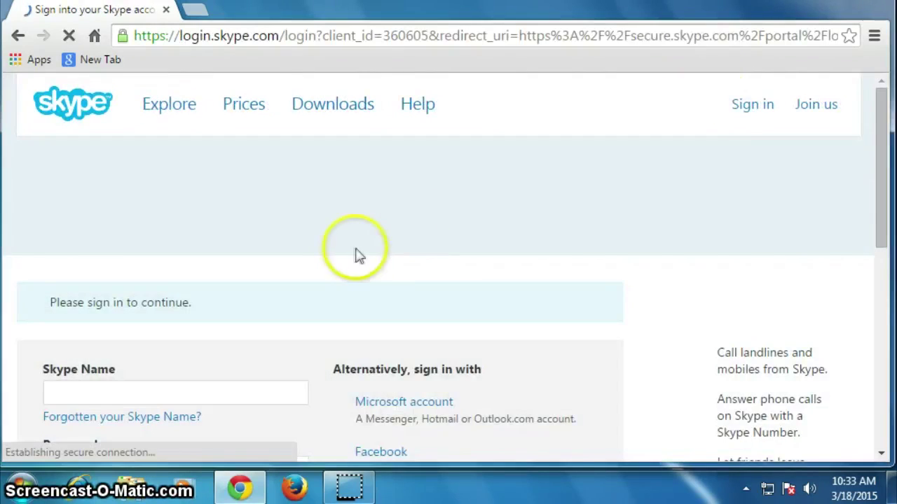
scroll(354, 255, "down", 2)
scroll(354, 255, "down", 1)
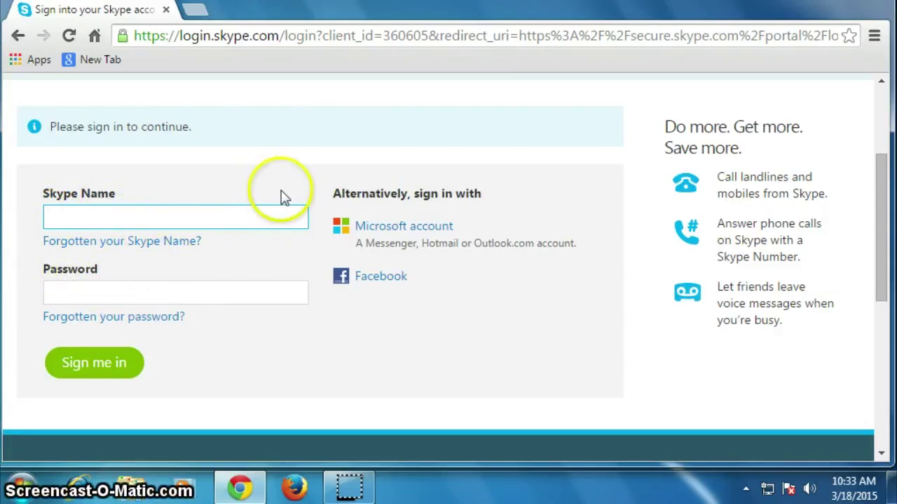
scroll(282, 193, "up", 2)
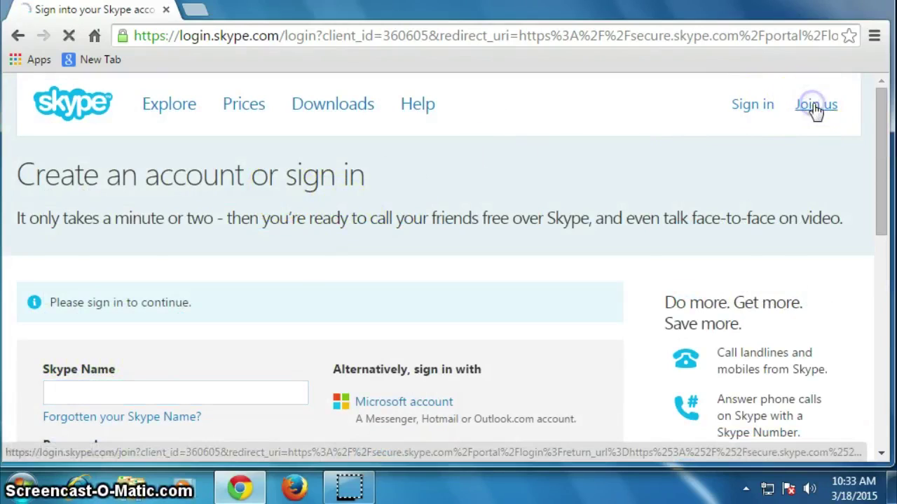
- Switch to Join us to bring up the free sign-up form
left_click(816, 109)
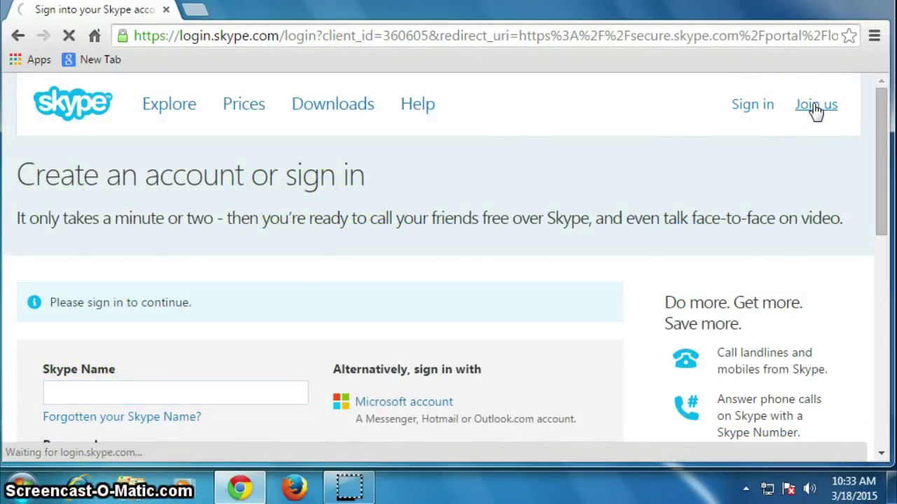
scroll(329, 246, "down", 1)
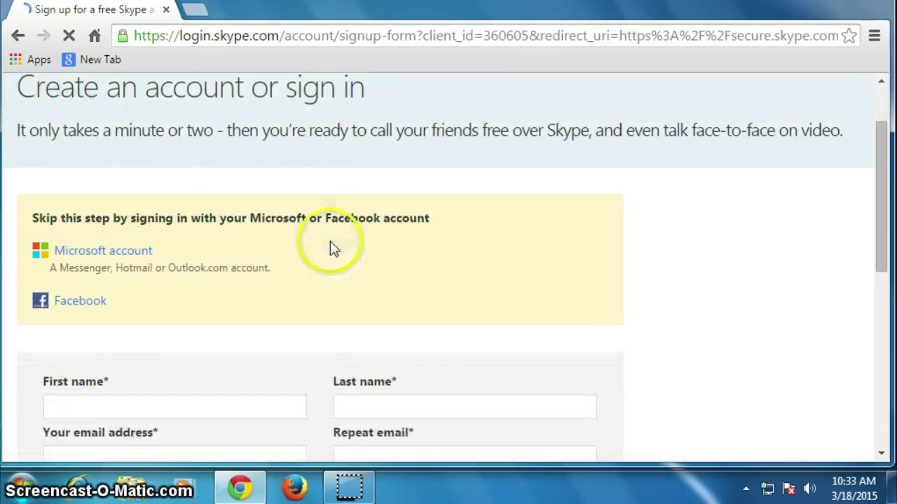
scroll(254, 287, "down", 2)
scroll(252, 281, "up", 1)
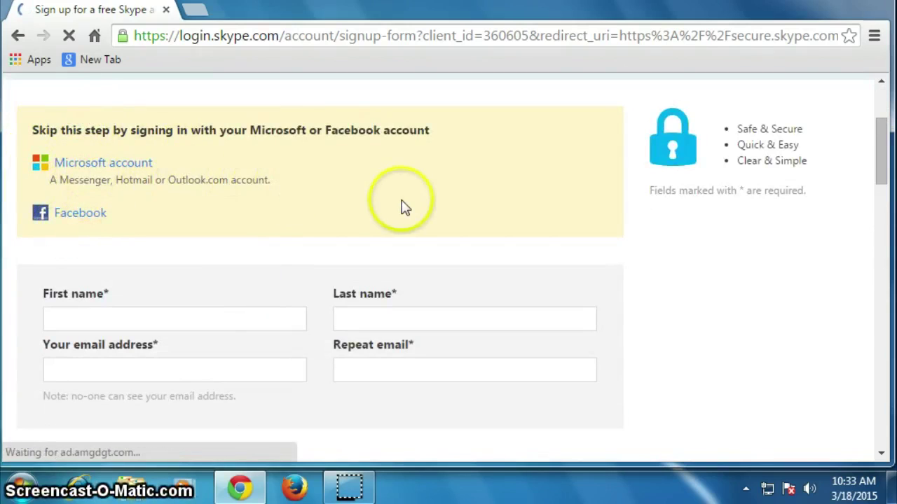
scroll(188, 351, "down", 1)
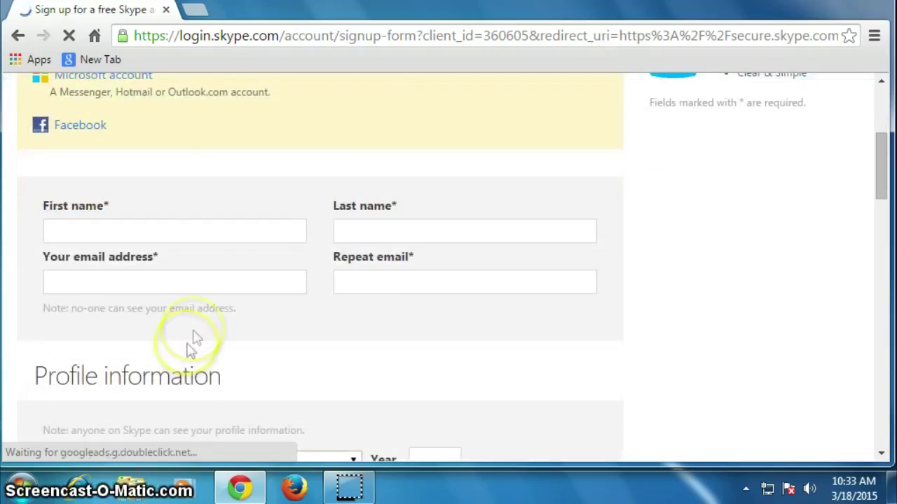
scroll(194, 335, "down", 6)
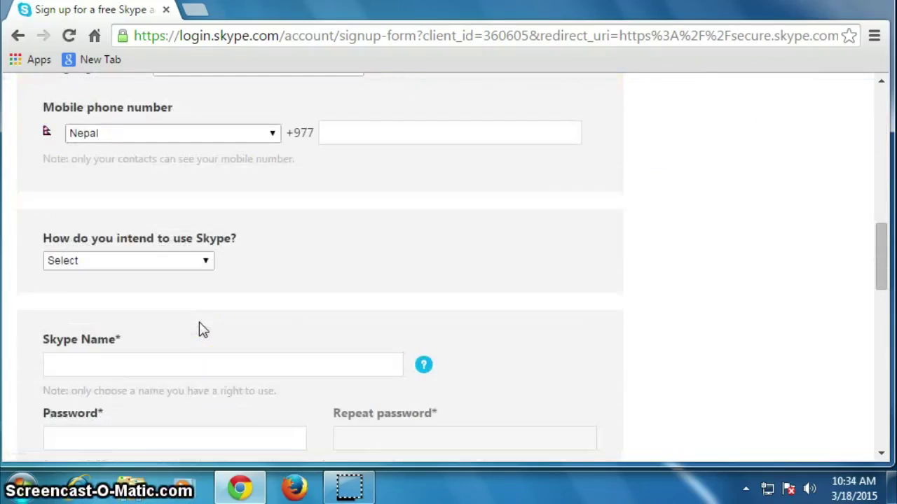
scroll(200, 330, "up", 5)
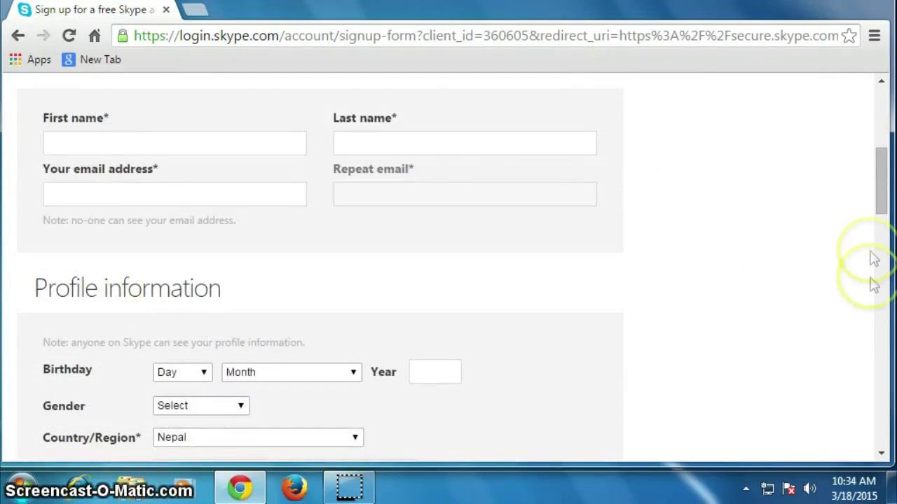
left_click_drag(876, 203, 880, 179)
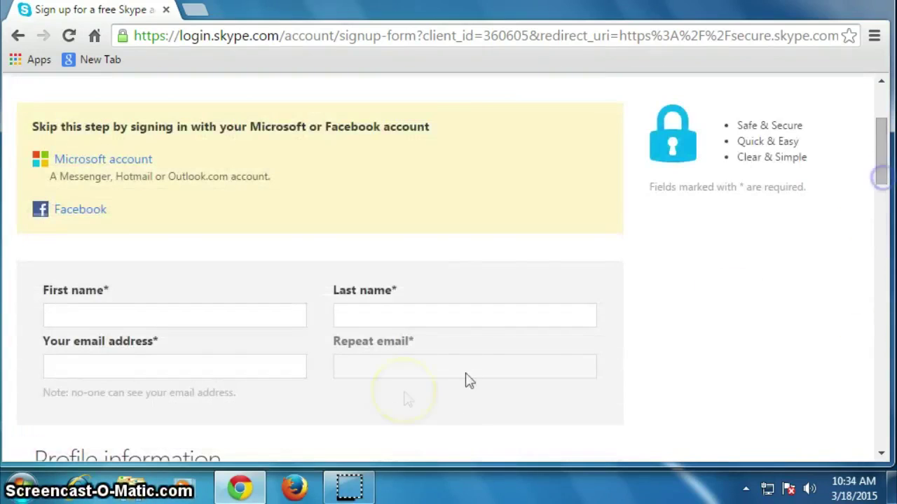
scroll(434, 376, "down", 1)
- Fill in the first name, last name and e-mail address
left_click(185, 223)
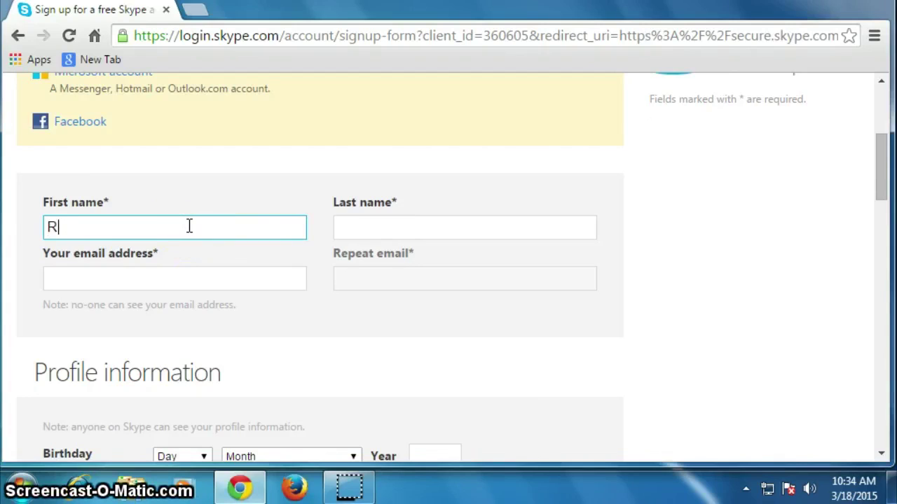
key("Tab")
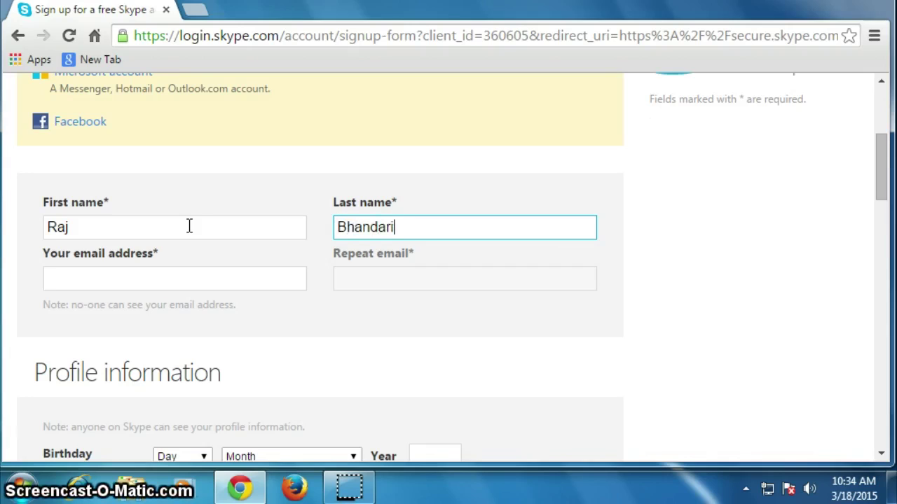
left_click(177, 282)
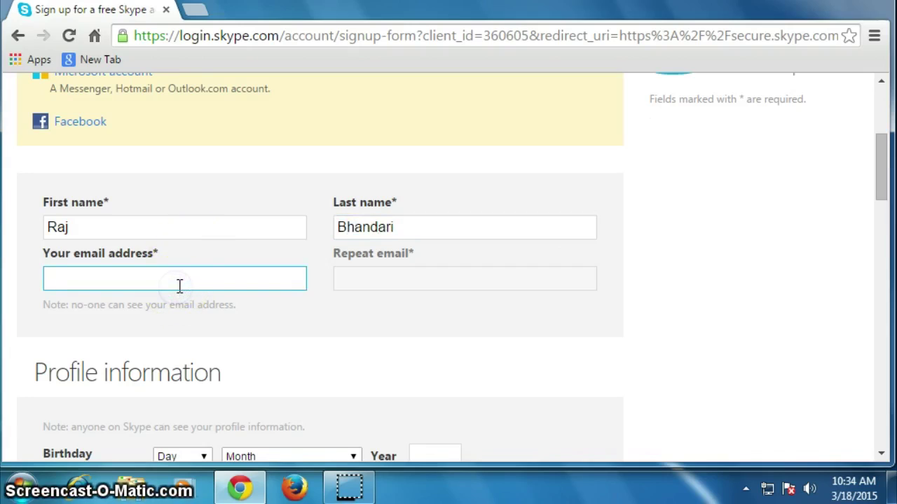
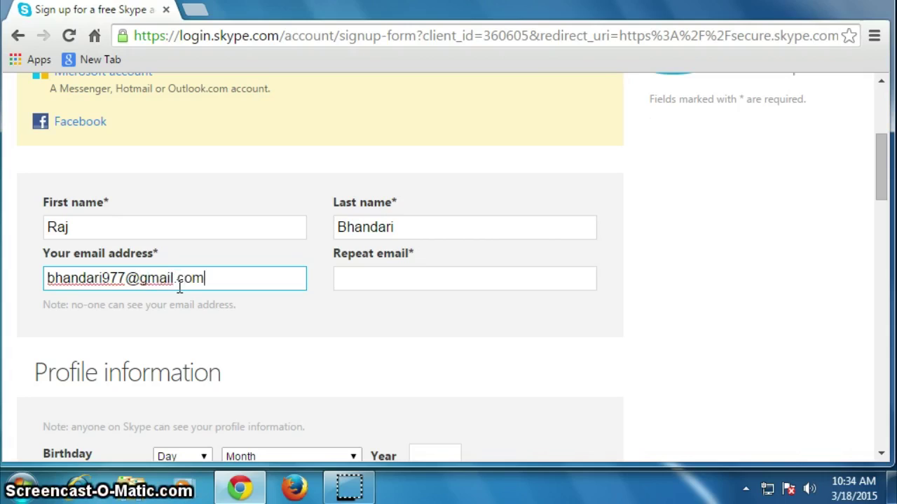
- Copy the e-mail address and paste it into the Repeat email field
left_click_drag(214, 279, 34, 280)
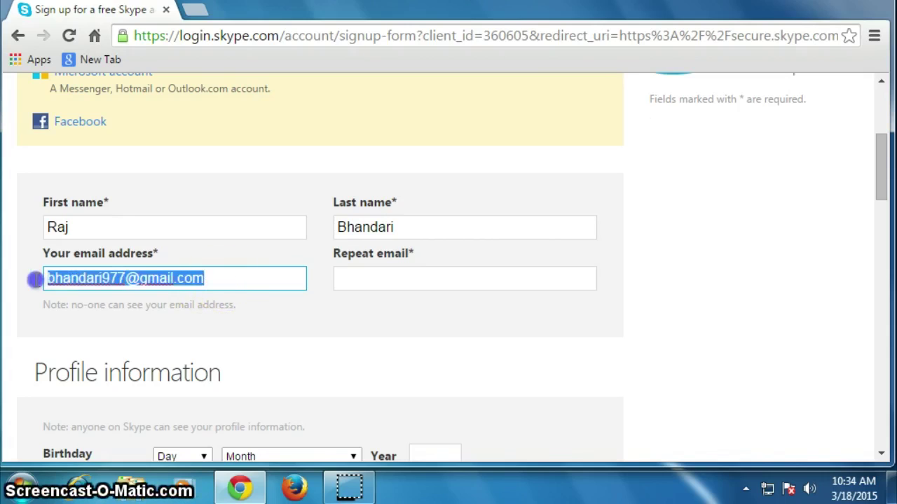
right_click(90, 279)
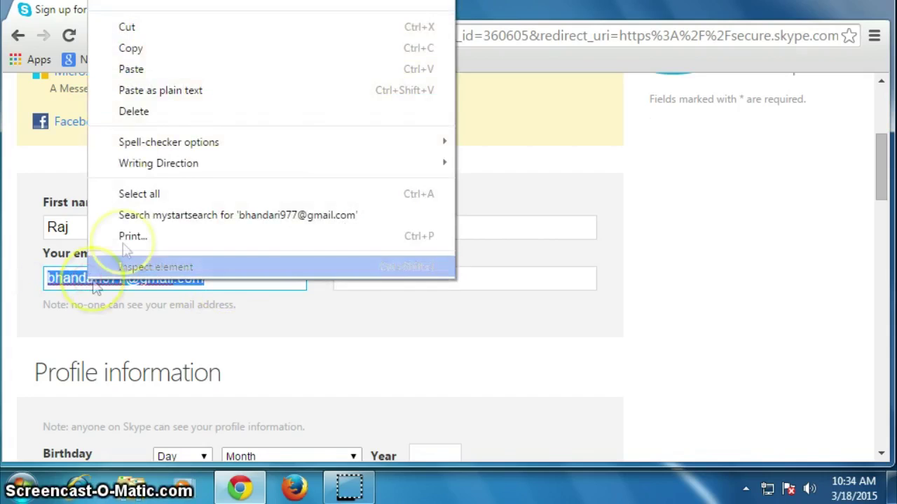
left_click(133, 47)
left_click(379, 278)
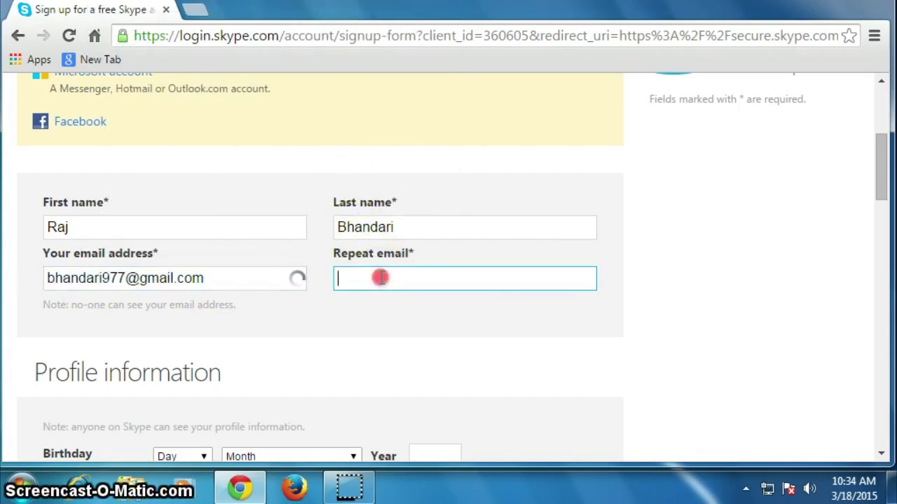
right_click(383, 279)
left_click(424, 109)
scroll(344, 254, "down", 1)
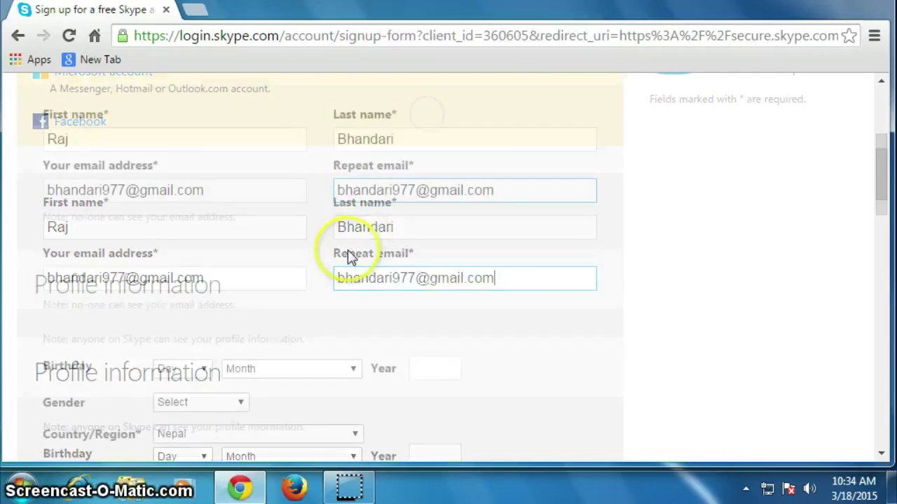
scroll(347, 257, "down", 1)
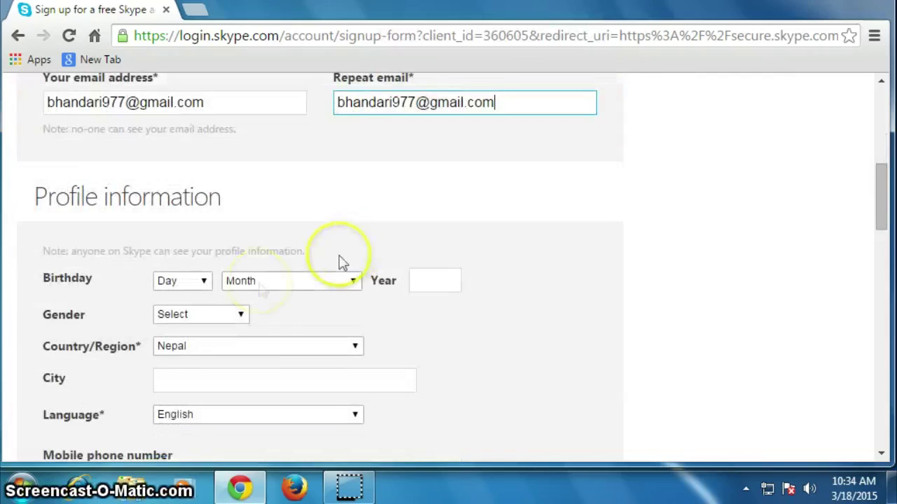
- Fill in the birth day, month and year, and set gender to Male
left_click(201, 286)
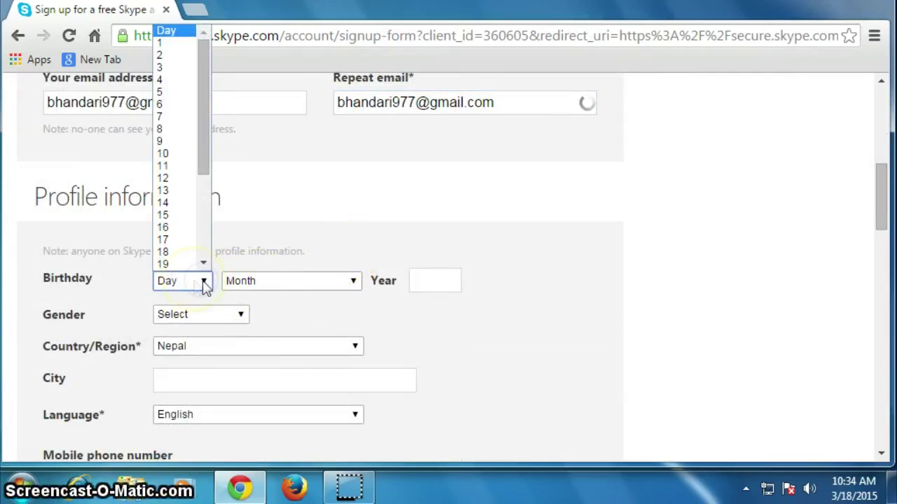
scroll(187, 256, "down", 4)
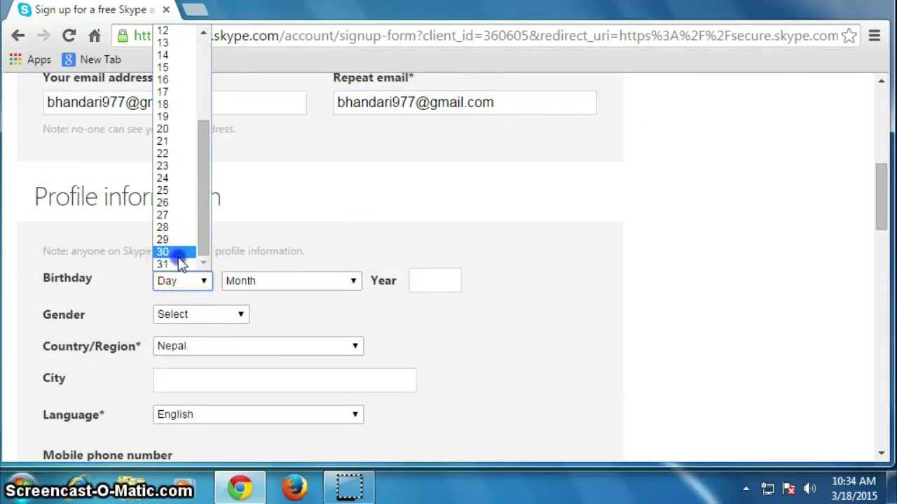
left_click(180, 257)
left_click(330, 280)
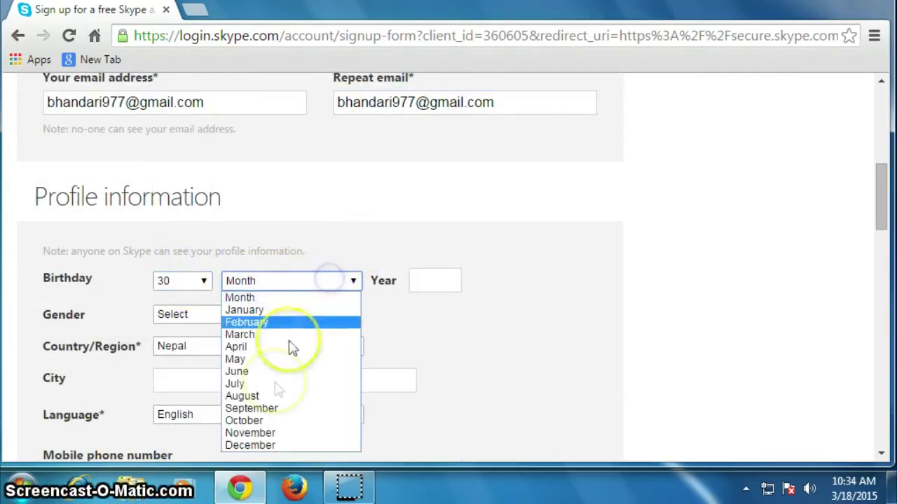
left_click(276, 408)
left_click(424, 286)
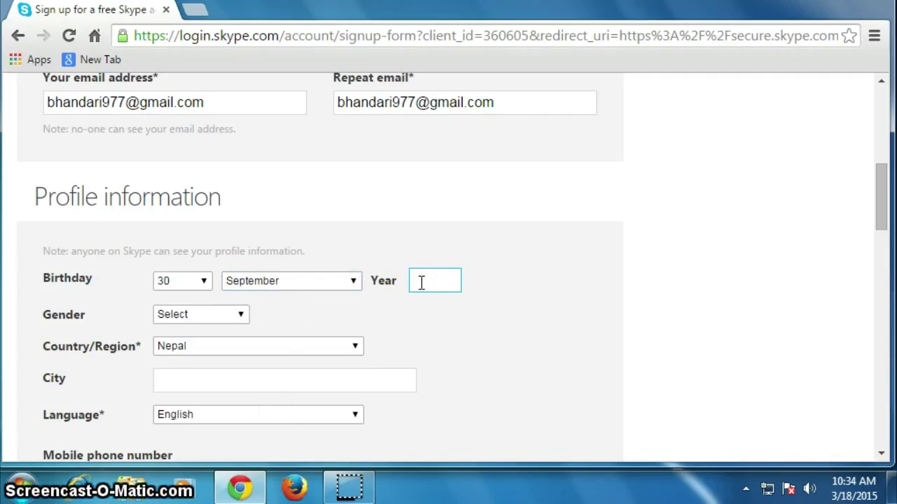
left_click(242, 315)
left_click(215, 344)
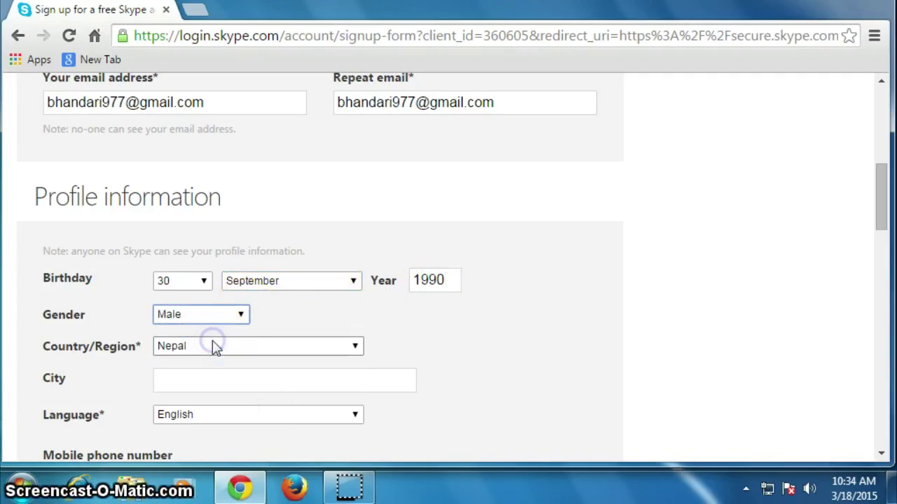
scroll(232, 363, "down", 2)
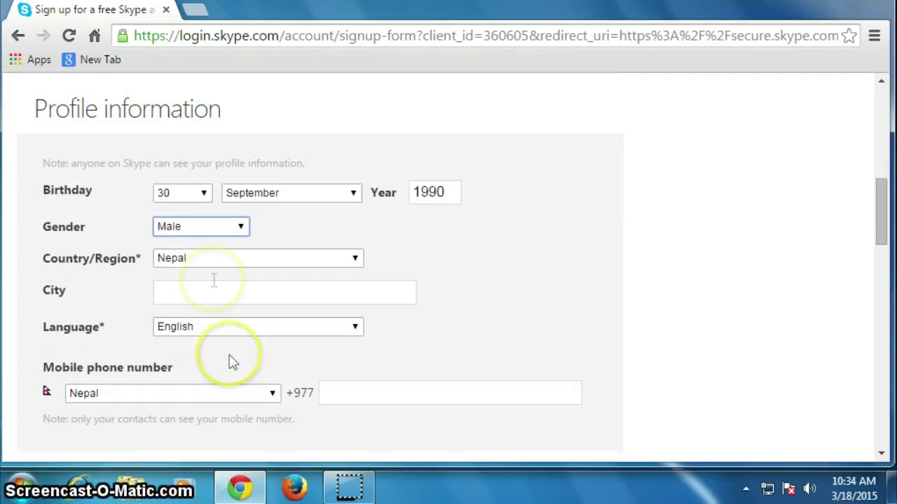
- Enter kathmandu as the city, keep English as language, leave mobile empty
left_click(236, 293)
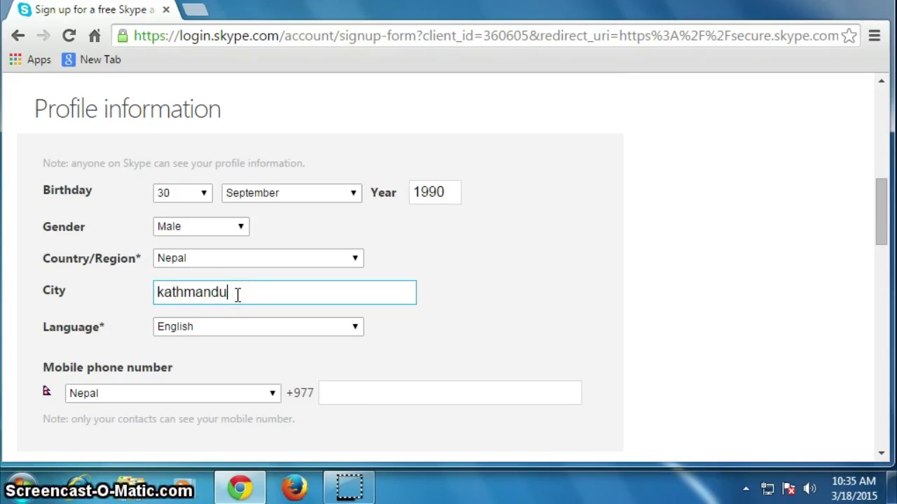
scroll(357, 338, "down", 3)
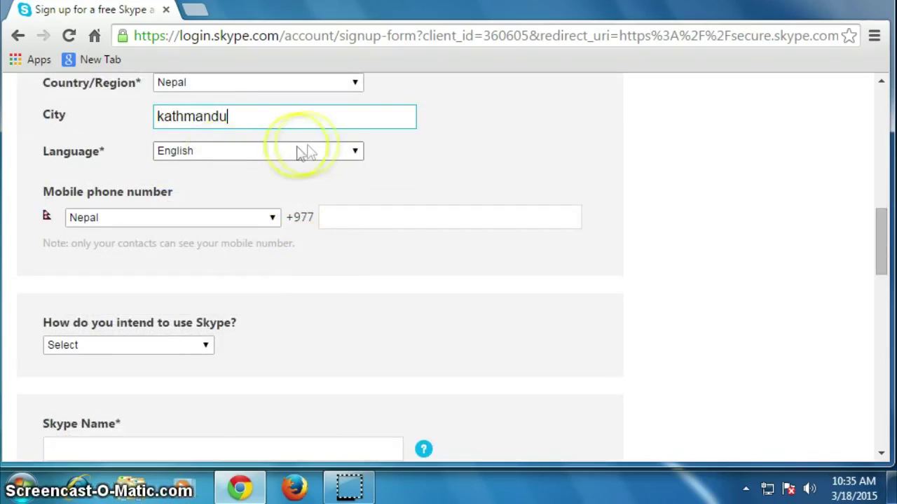
left_click(356, 154)
left_click(355, 154)
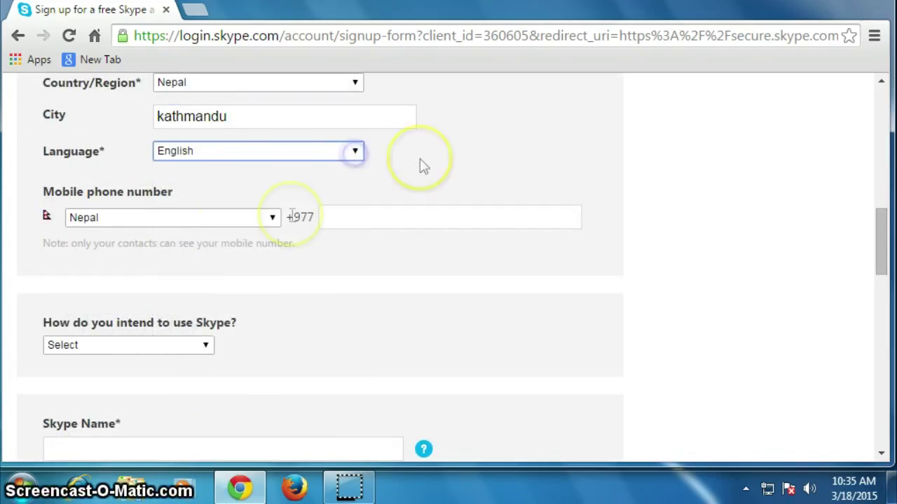
left_click(350, 219)
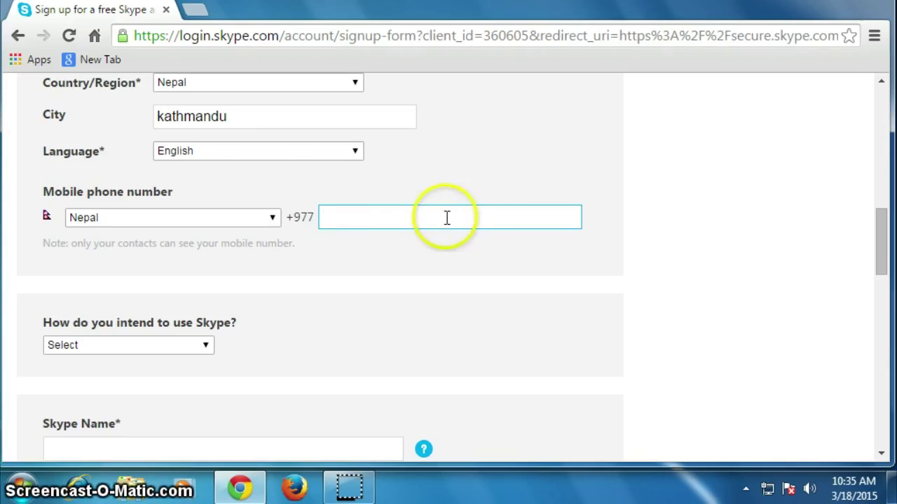
left_click(354, 252)
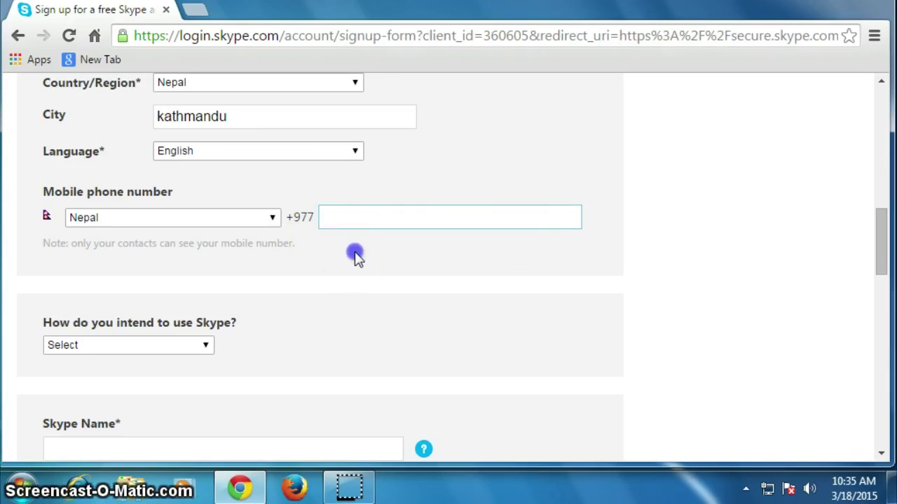
scroll(325, 255, "down", 1)
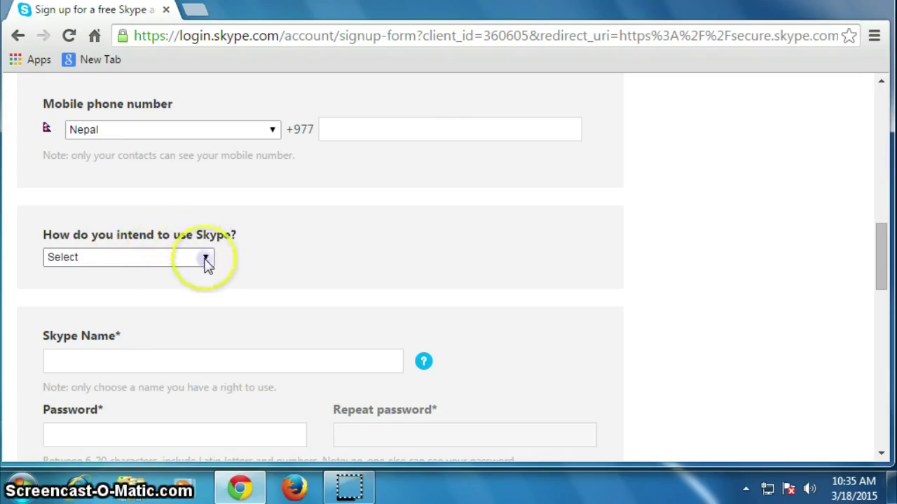
- Choose Mostly personal conversations for how Skype will be used
left_click(205, 258)
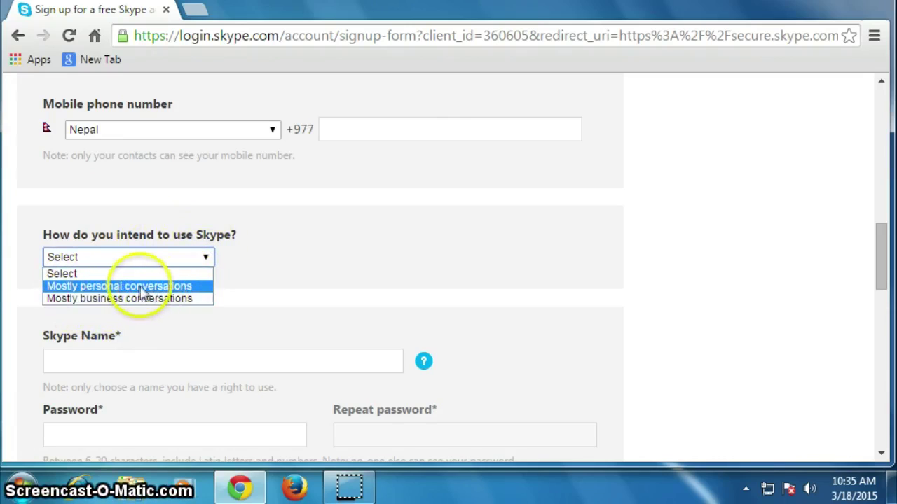
left_click(143, 292)
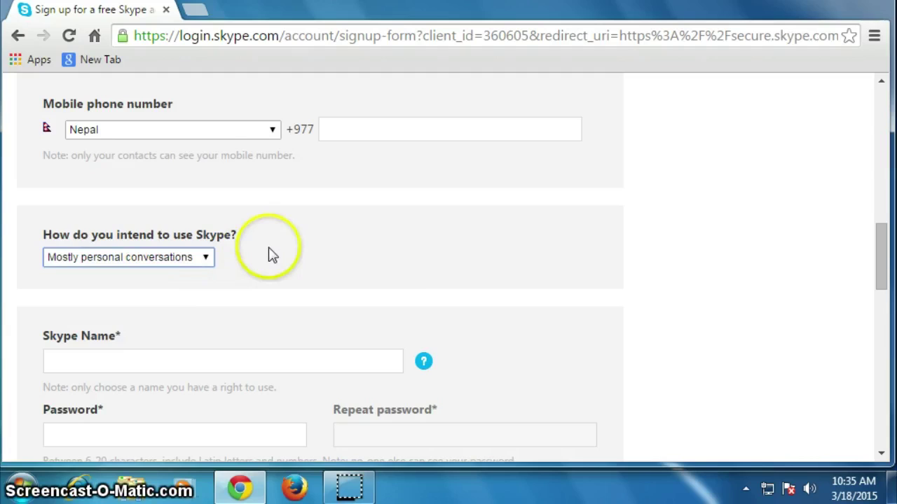
scroll(259, 265, "down", 1)
- Type a Skype Name and try the second suggested name
left_click(190, 278)
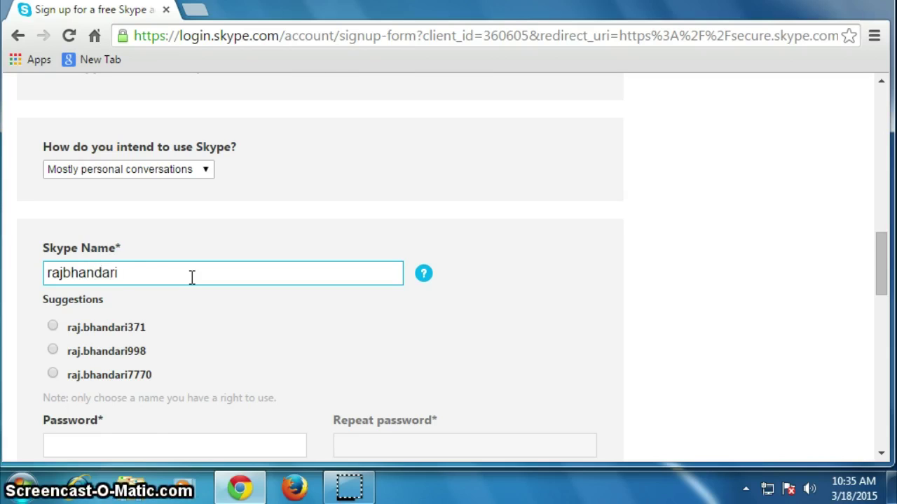
scroll(191, 277, "down", 5)
left_click(203, 287)
scroll(206, 283, "up", 4)
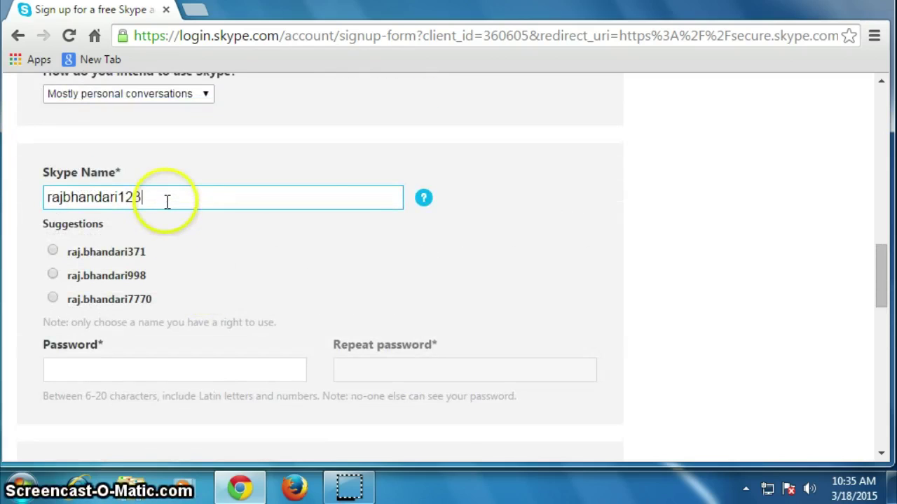
left_click(242, 280)
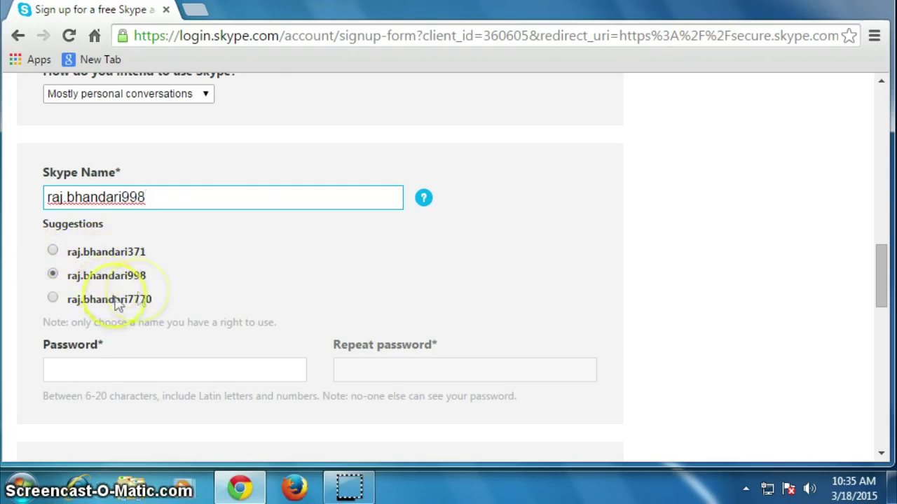
- Copy the third suggested Skype Name and select it as the account name
left_click(53, 299)
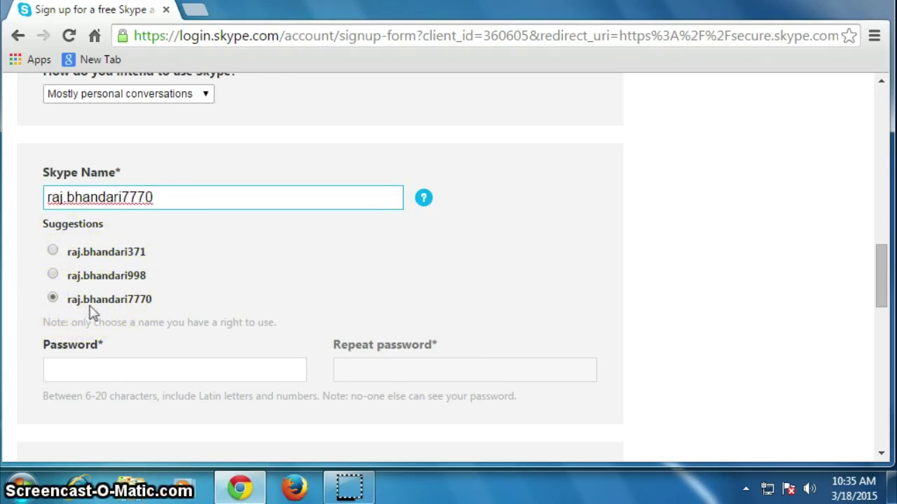
left_click(132, 299)
left_click_drag(132, 299, 78, 299)
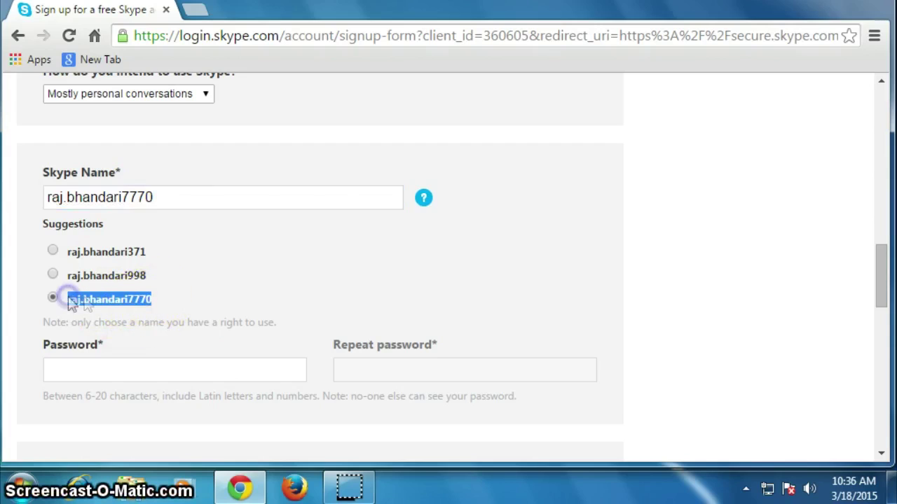
right_click(86, 299)
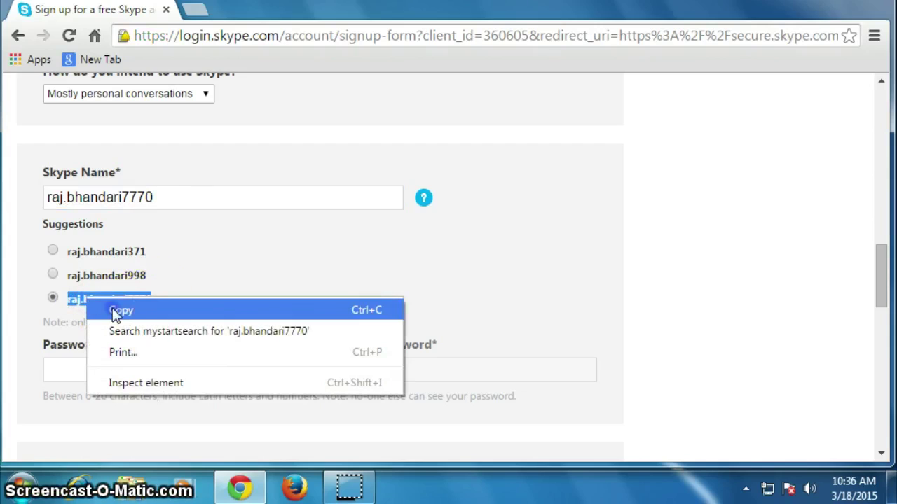
left_click(116, 310)
left_click(168, 277)
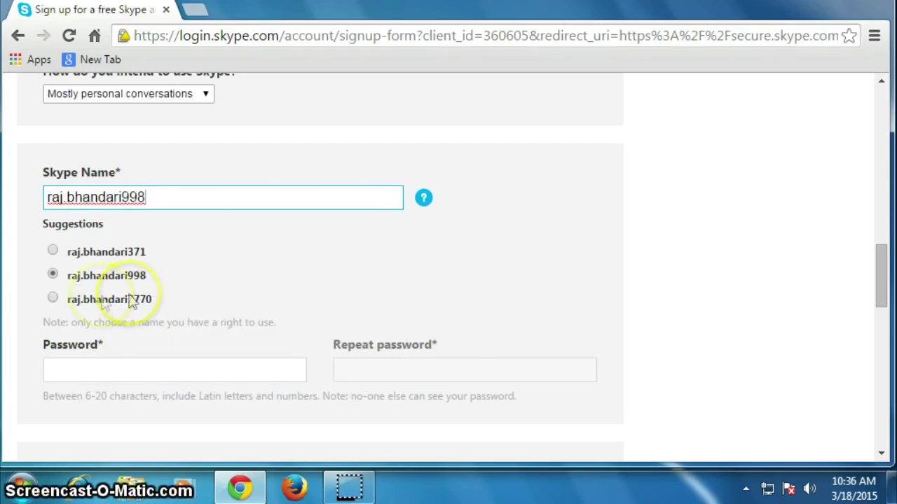
left_click(53, 299)
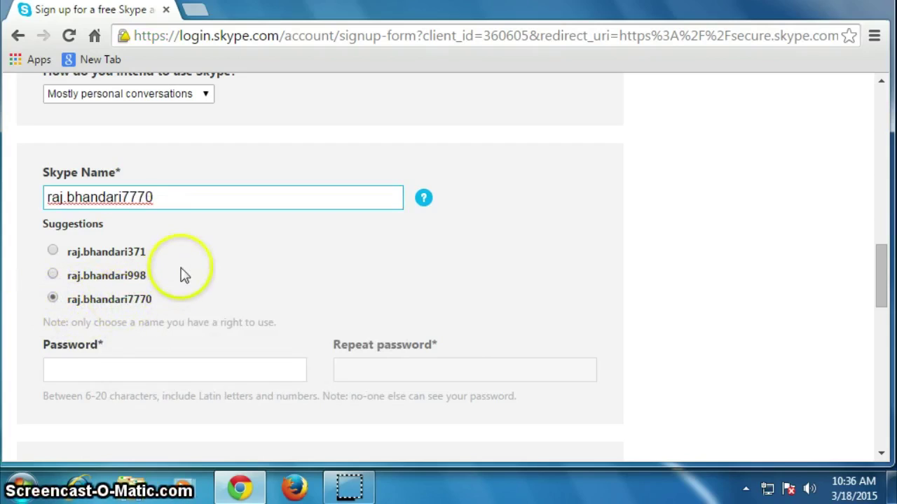
scroll(180, 274, "down", 3)
- Type the account password into Password, then again into Repeat password
left_click(203, 195)
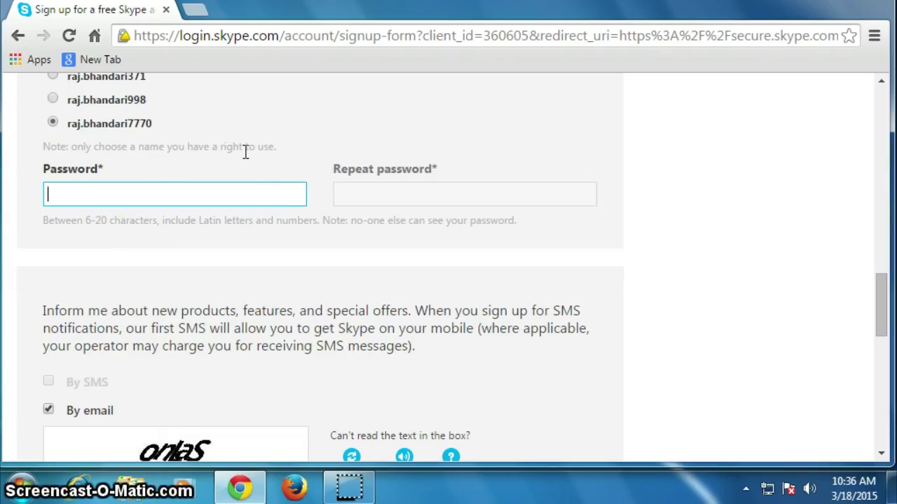
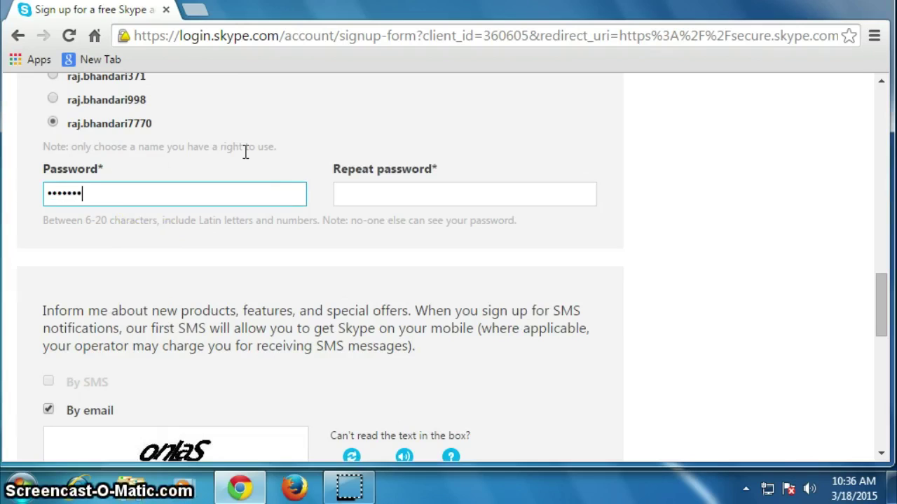
scroll(245, 152, "down", 5)
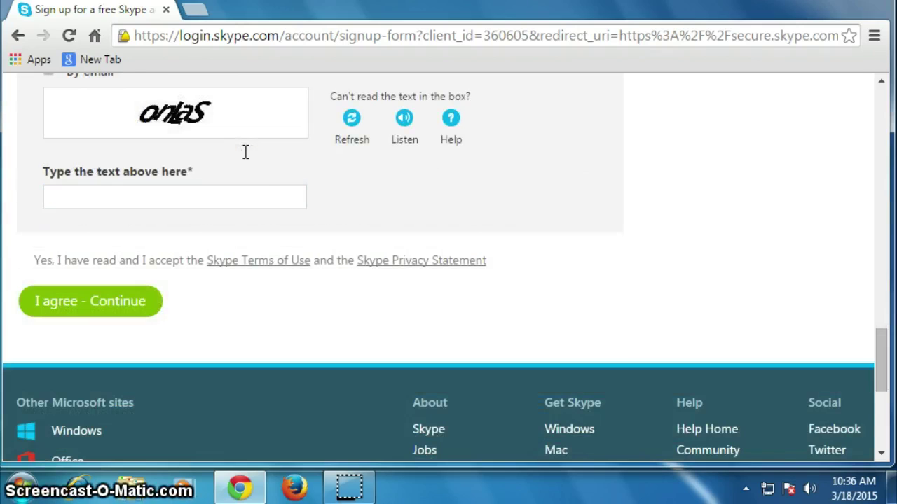
left_click(245, 153)
scroll(245, 153, "up", 5)
left_click(217, 213)
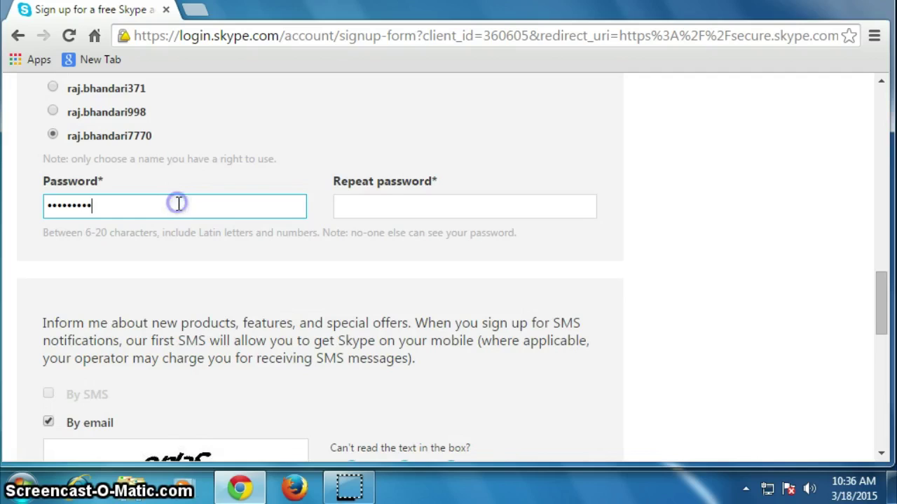
left_click(374, 203)
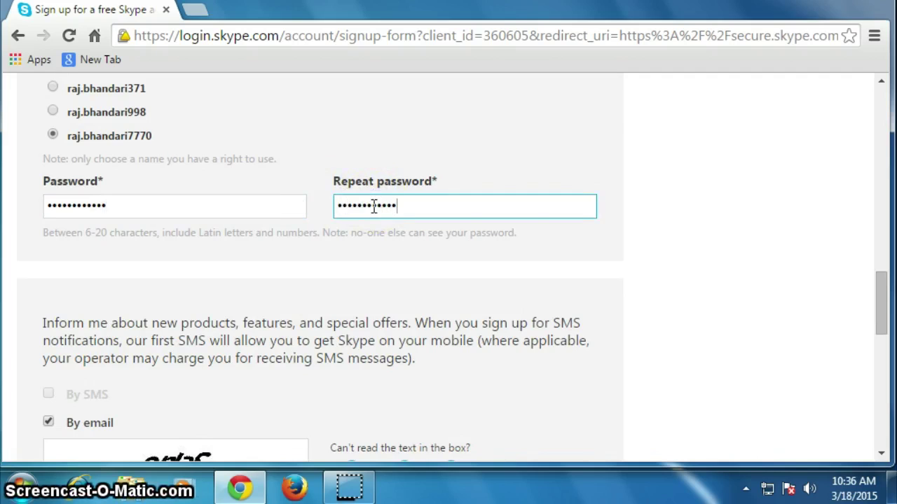
scroll(286, 280, "down", 3)
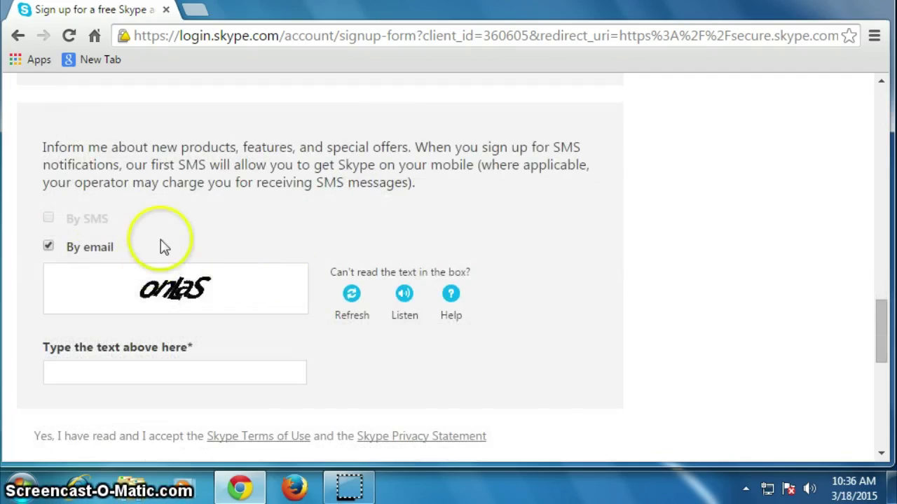
- Untick email offers, enter the captcha text and submit with 'I agree - Continue'
left_click(47, 246)
scroll(206, 266, "down", 1)
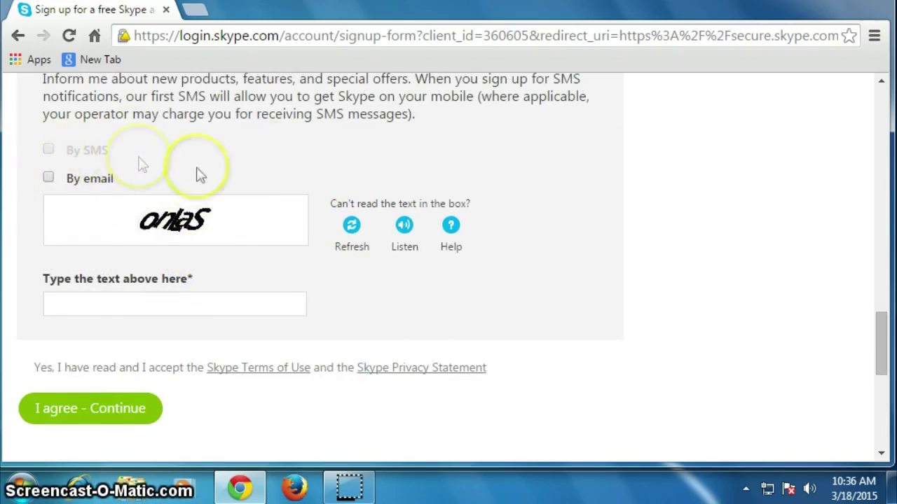
left_click(127, 302)
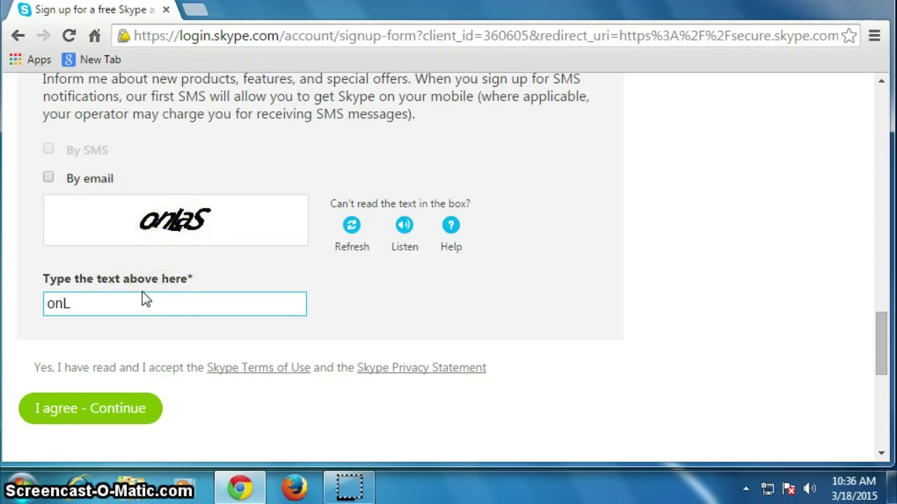
type("onLaS")
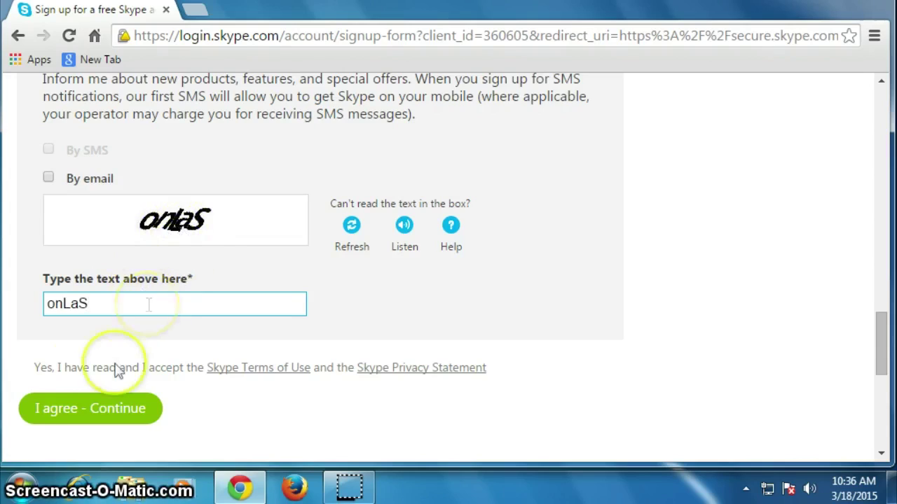
left_click(63, 414)
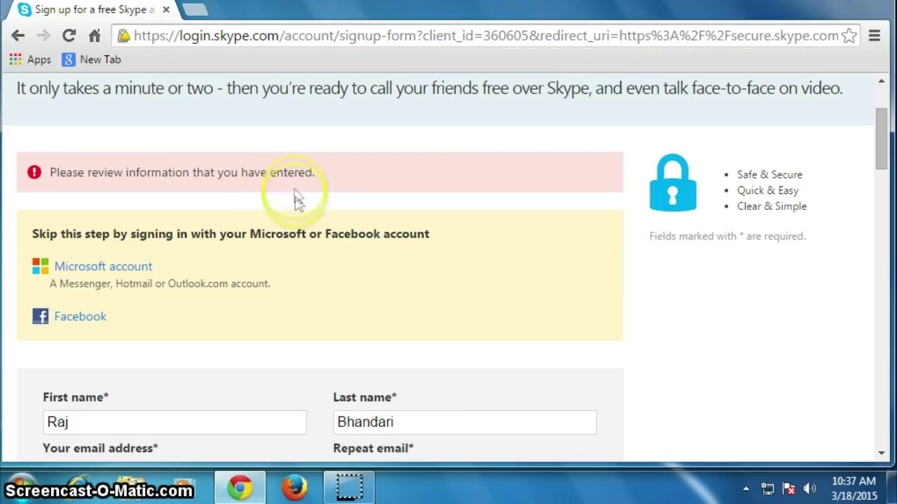
- Replace the text in both password fields until they match with Medium strength
scroll(300, 276, "down", 3)
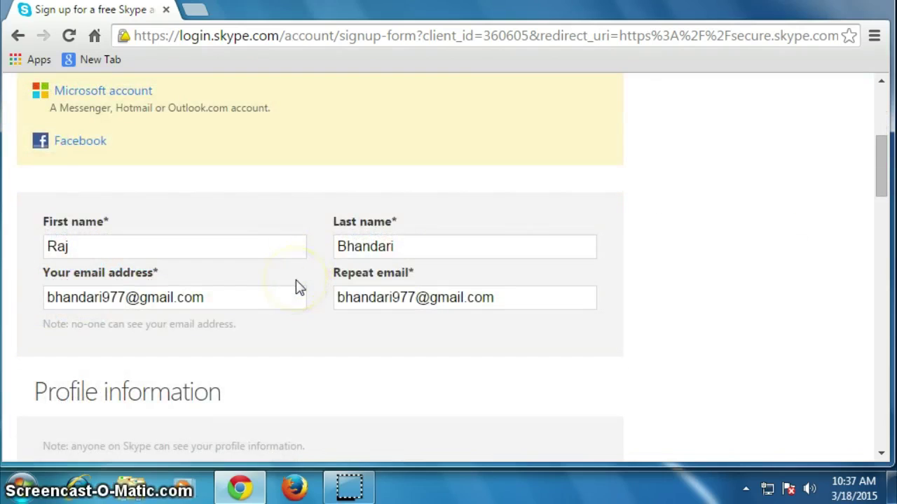
scroll(299, 288, "down", 4)
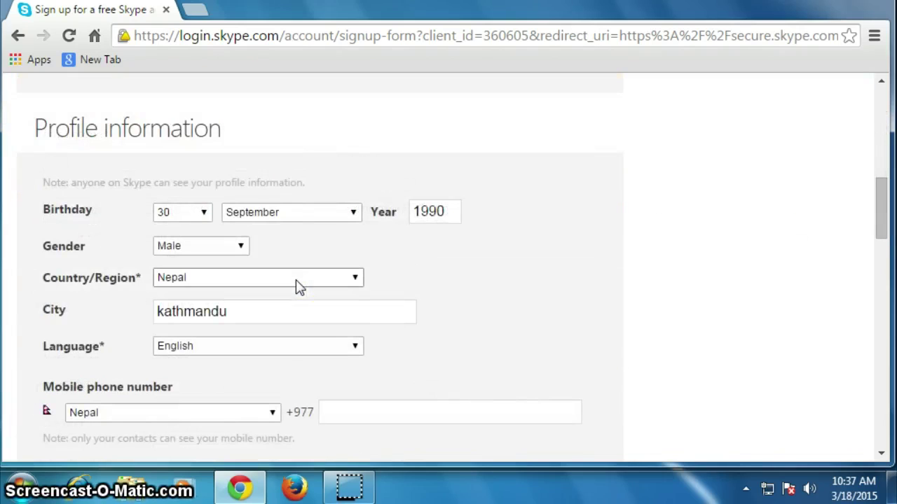
scroll(298, 286, "down", 3)
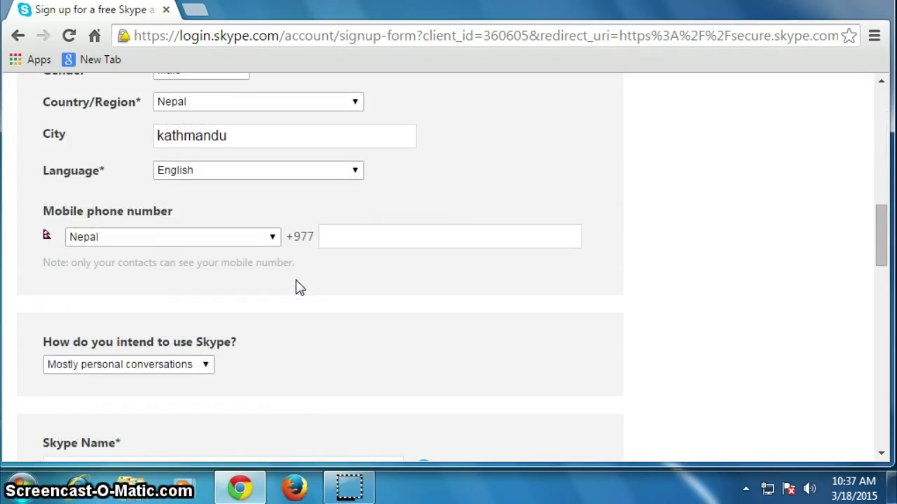
scroll(299, 287, "down", 5)
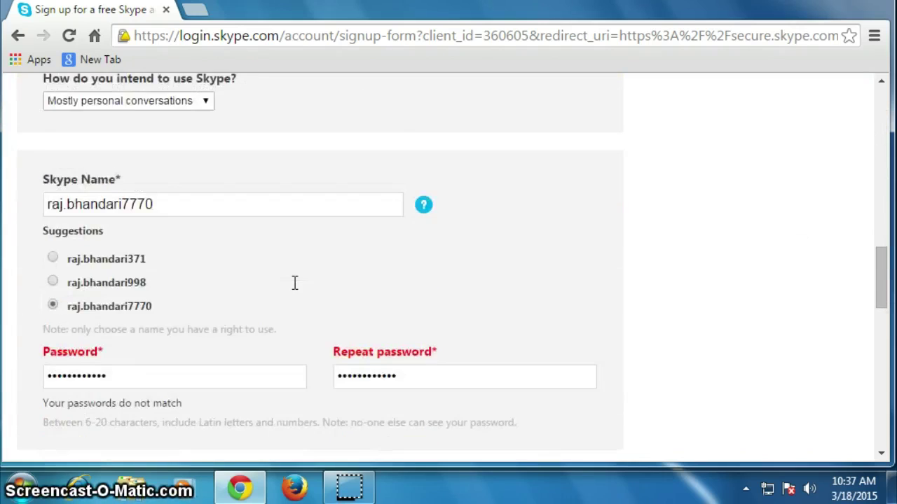
left_click_drag(134, 296, 13, 308)
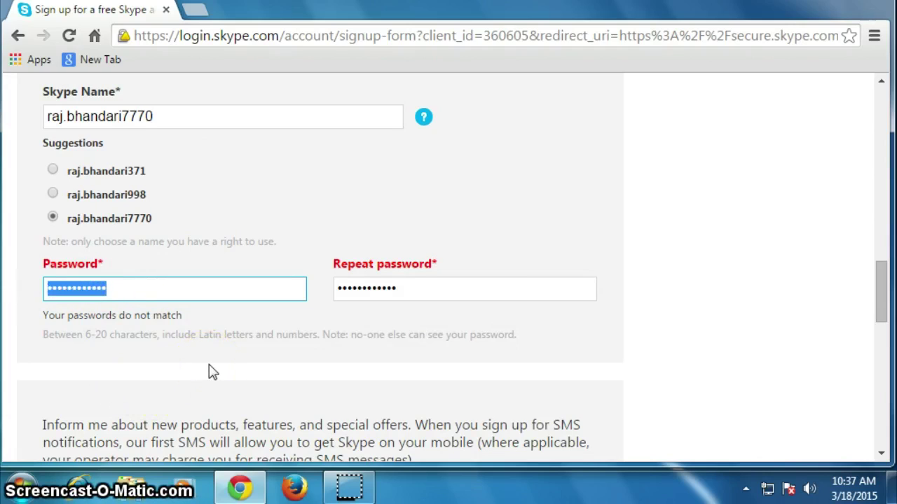
type("••")
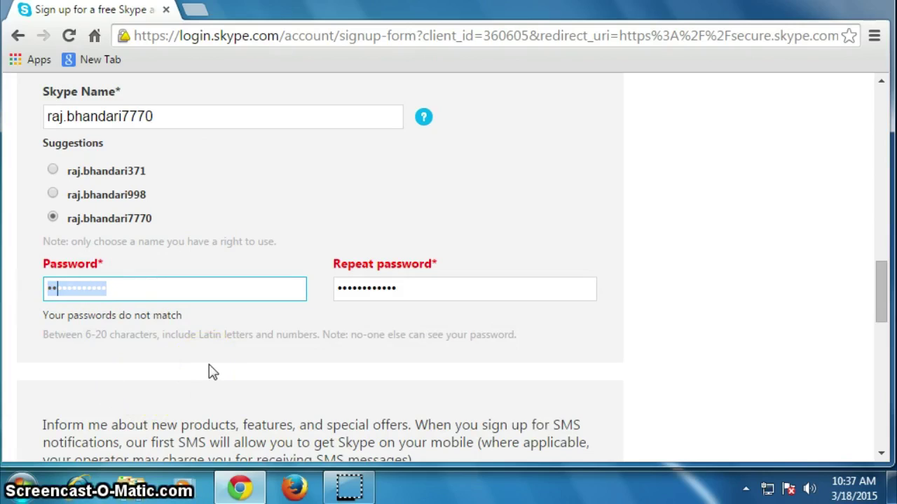
type("•")
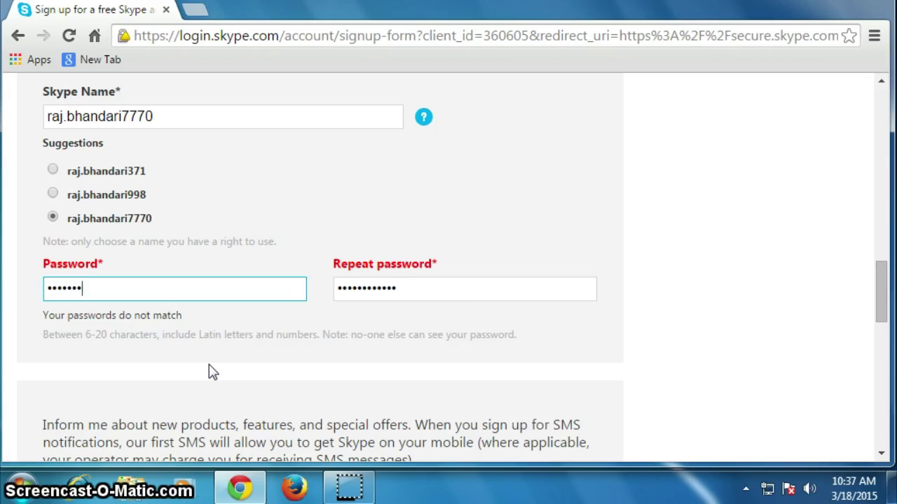
type("•••••")
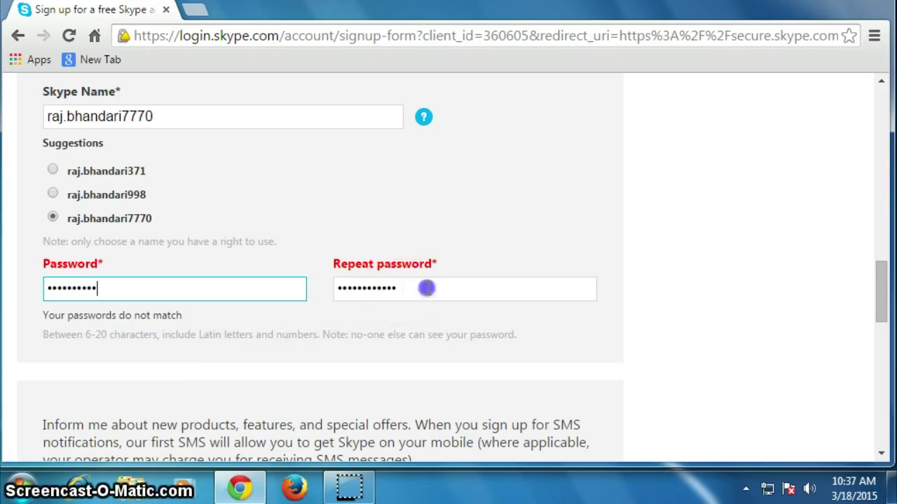
left_click_drag(427, 286, 284, 288)
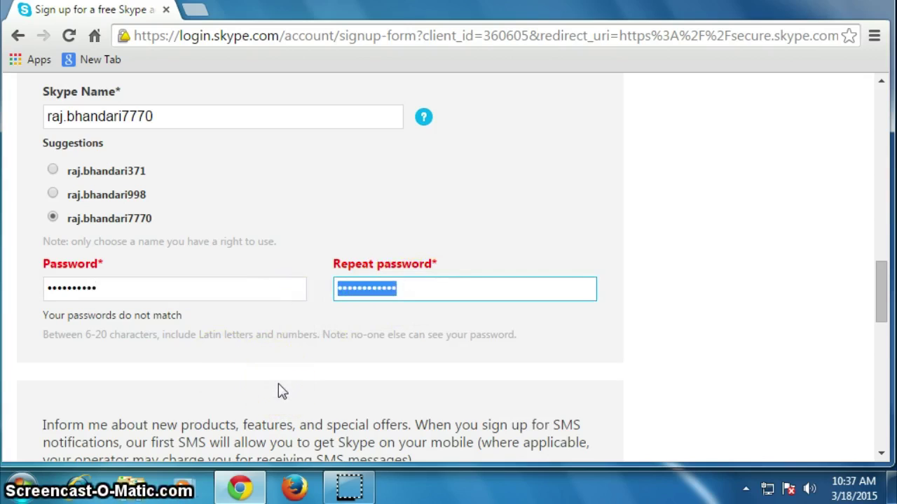
type("•••")
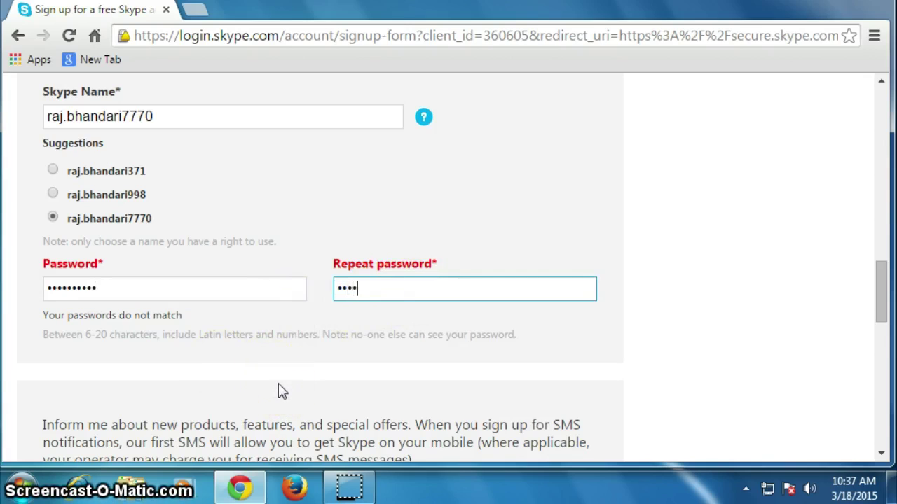
type("•••••••")
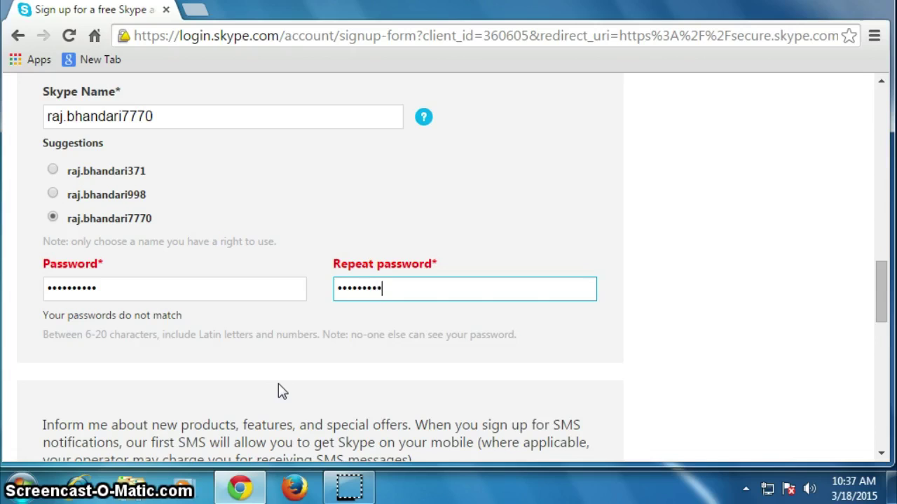
left_click(254, 309)
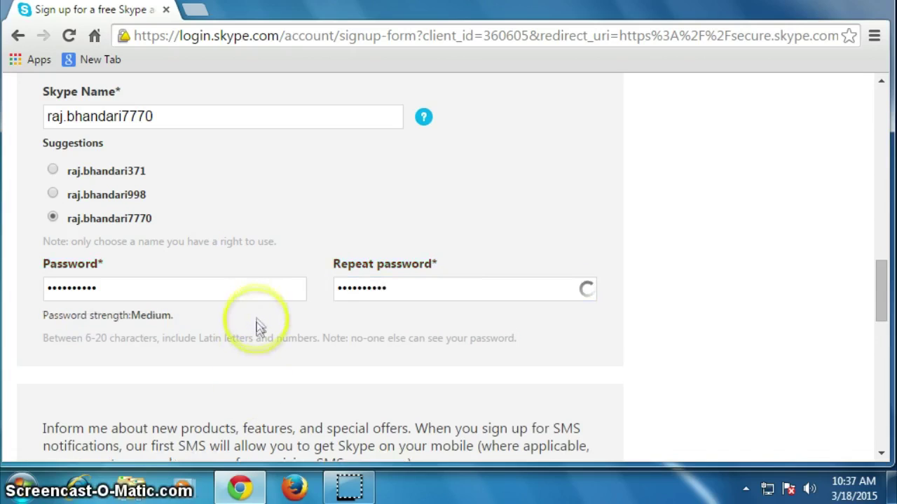
- Submit the form with 'I agree - Continue' and choose Nope on saving the password
scroll(257, 328, "down", 4)
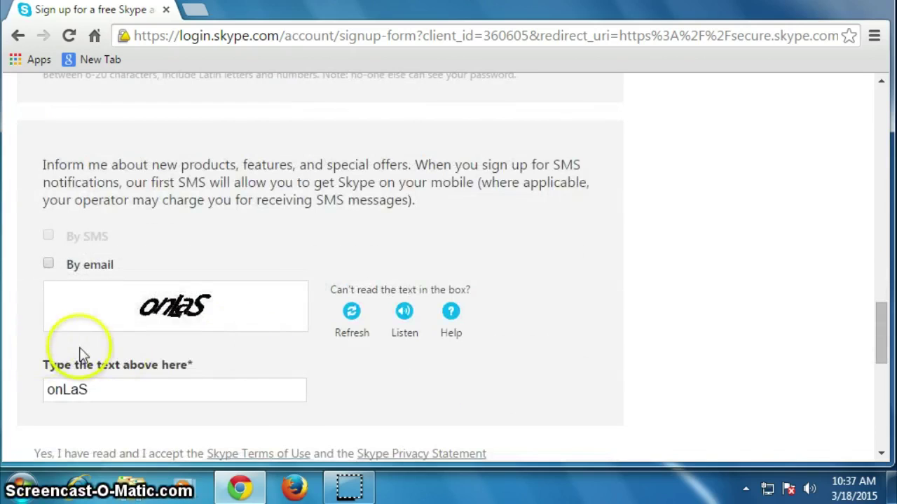
scroll(82, 410, "down", 1)
scroll(82, 410, "down", 1)
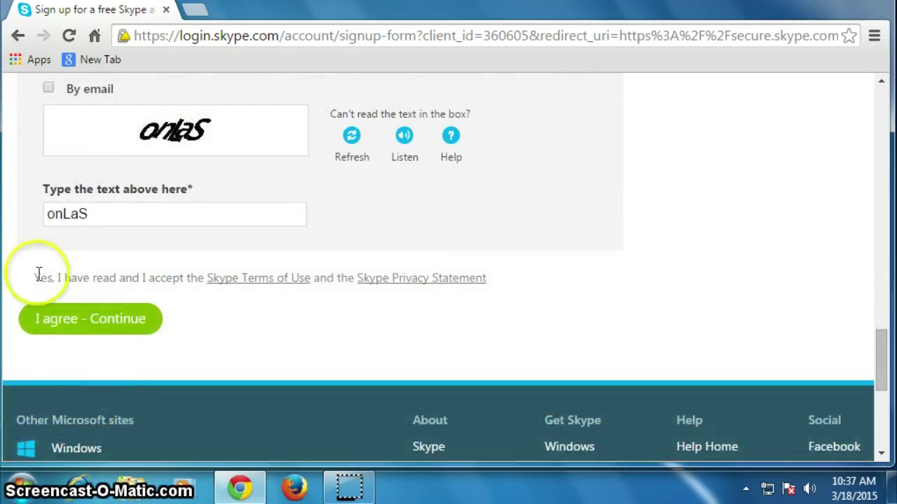
left_click(80, 338)
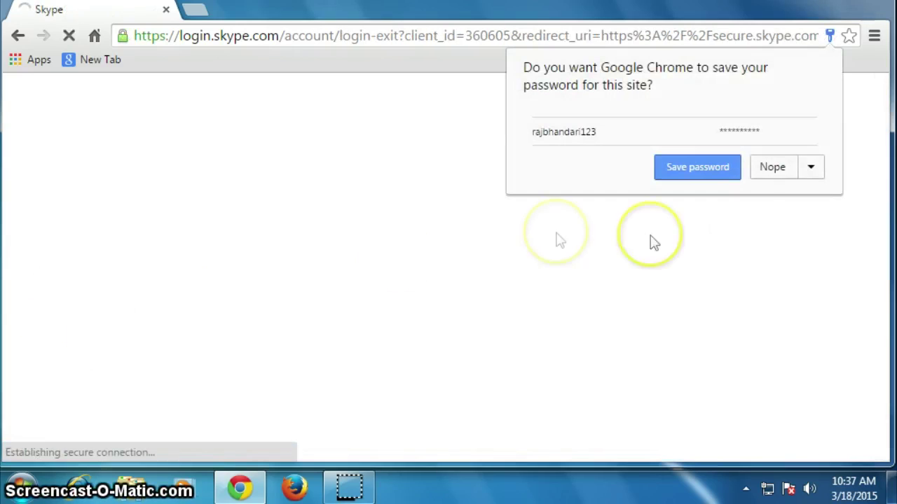
left_click(784, 172)
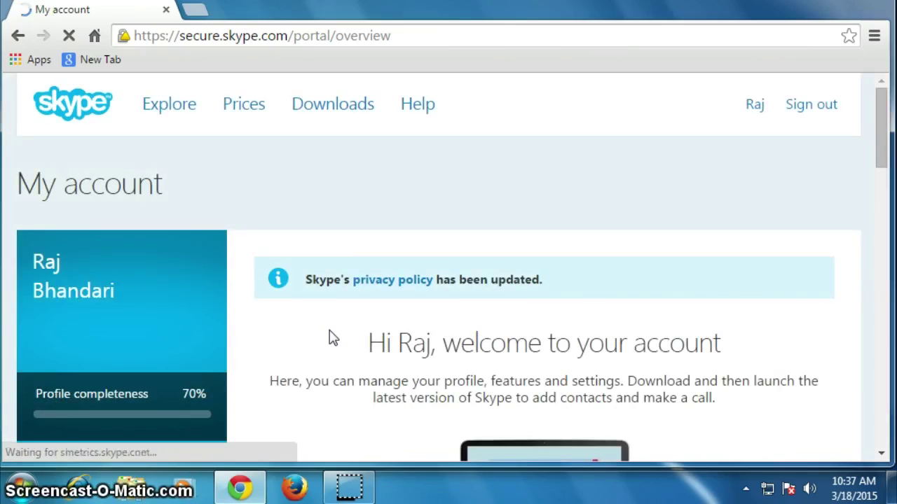
- Follow the 'Get Skype on other devices' link at the bottom of My account
scroll(332, 337, "down", 1)
scroll(335, 332, "down", 2)
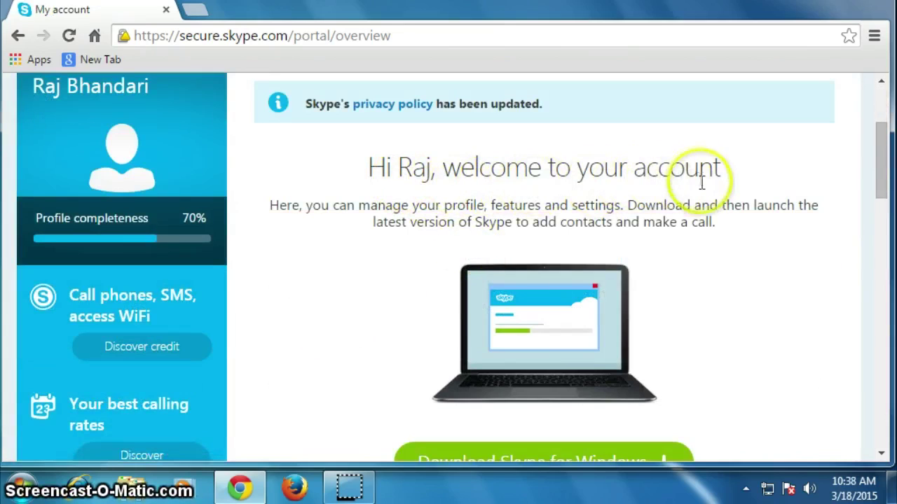
scroll(704, 194, "down", 1)
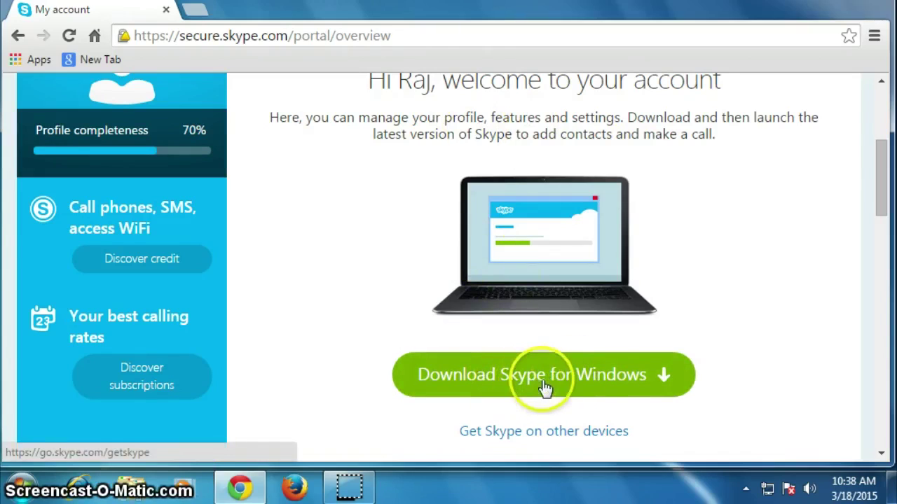
scroll(622, 390, "down", 1)
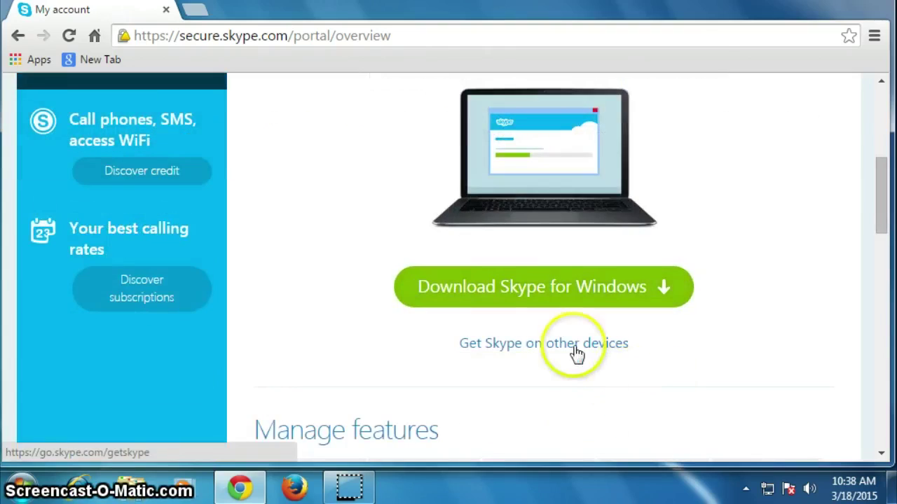
left_click(567, 347)
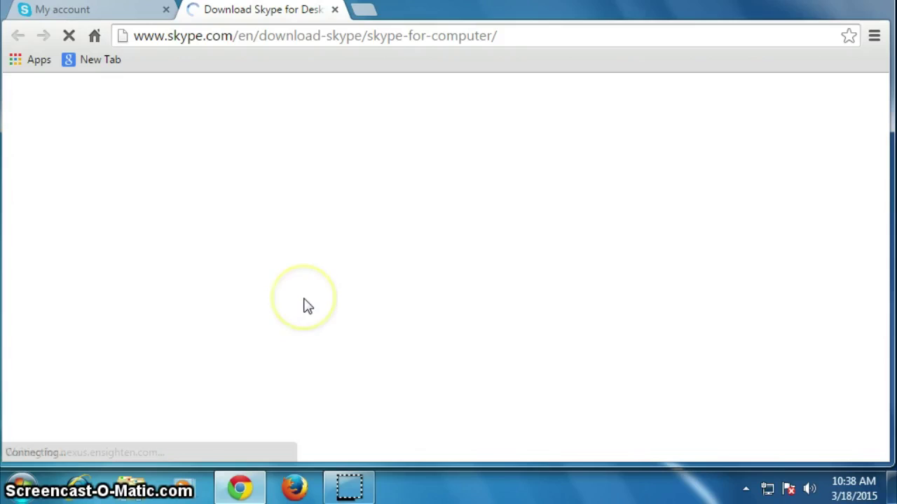
left_click_drag(70, 374, 224, 361)
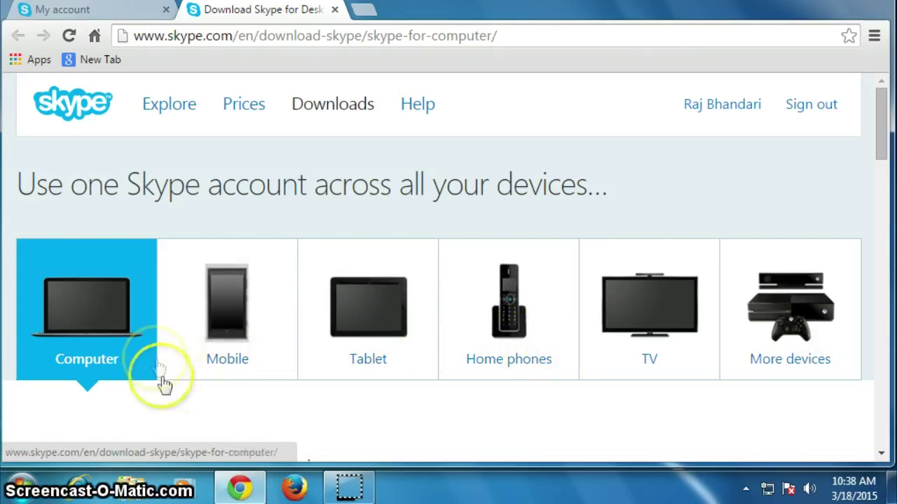
scroll(259, 376, "down", 1)
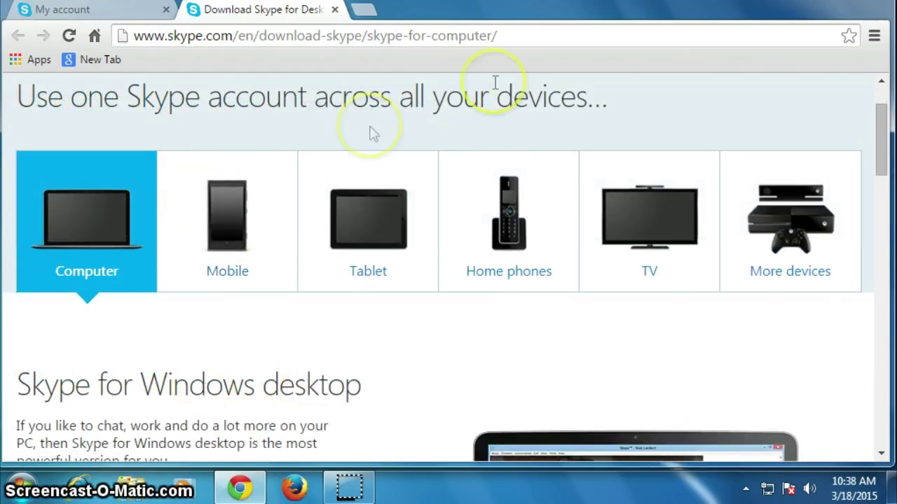
left_click_drag(530, 36, 403, 35)
left_click_drag(224, 49, 233, 49)
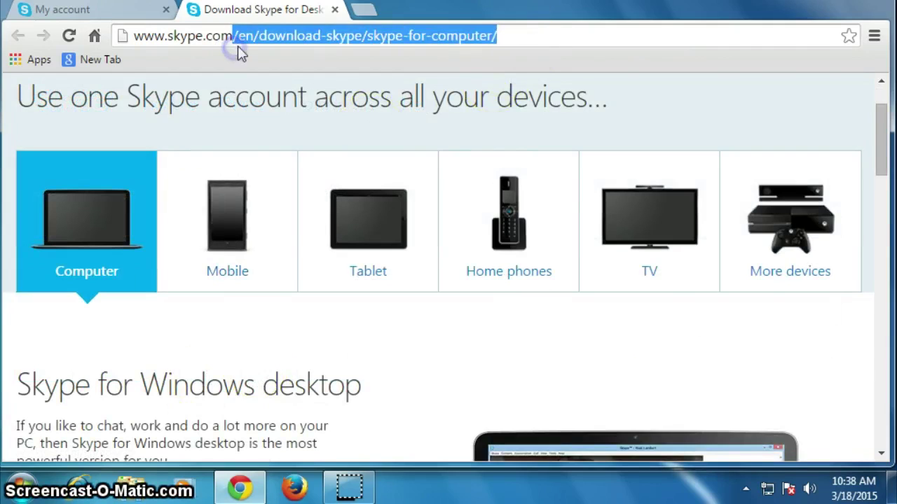
key("BackSpace")
key("Return")
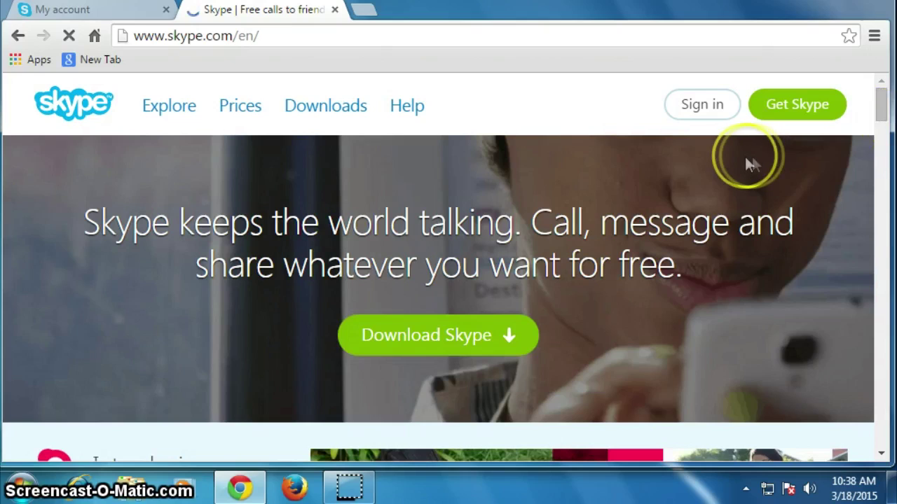
- Sign in with the new Skype Name and password; the attempt fails
left_click(715, 113)
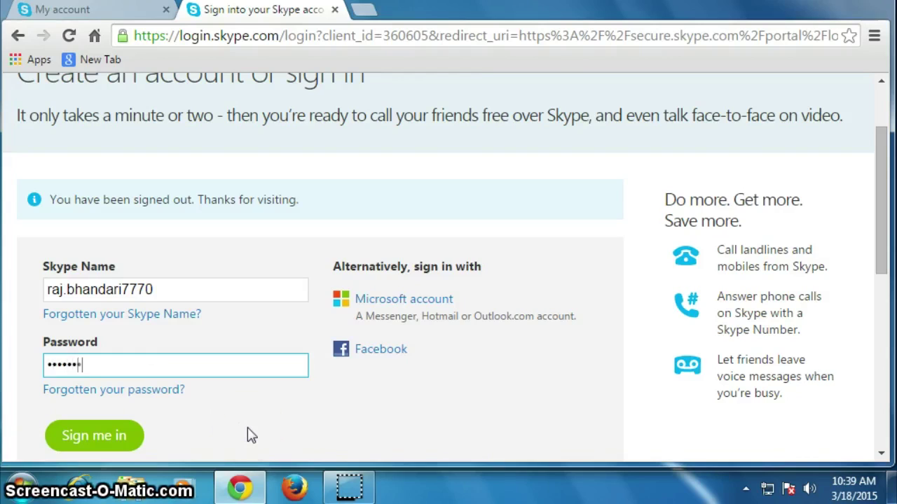
scroll(248, 431, "down", 5)
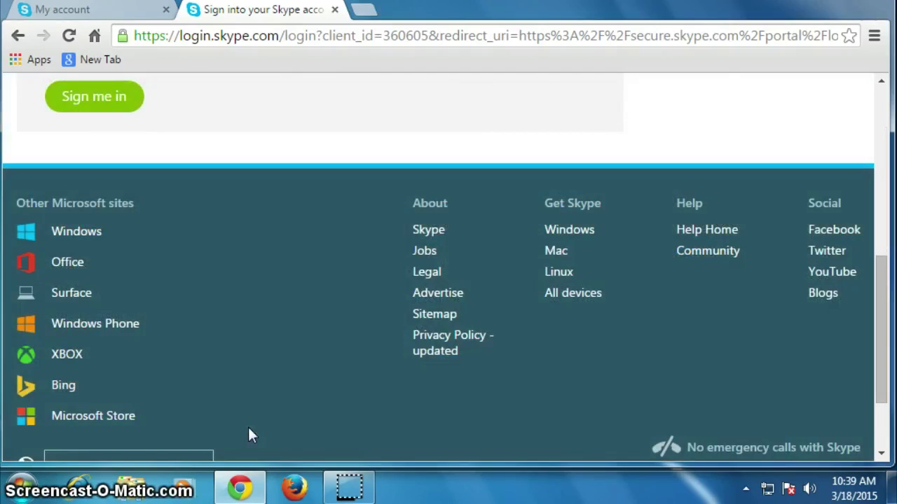
scroll(431, 287, "up", 3)
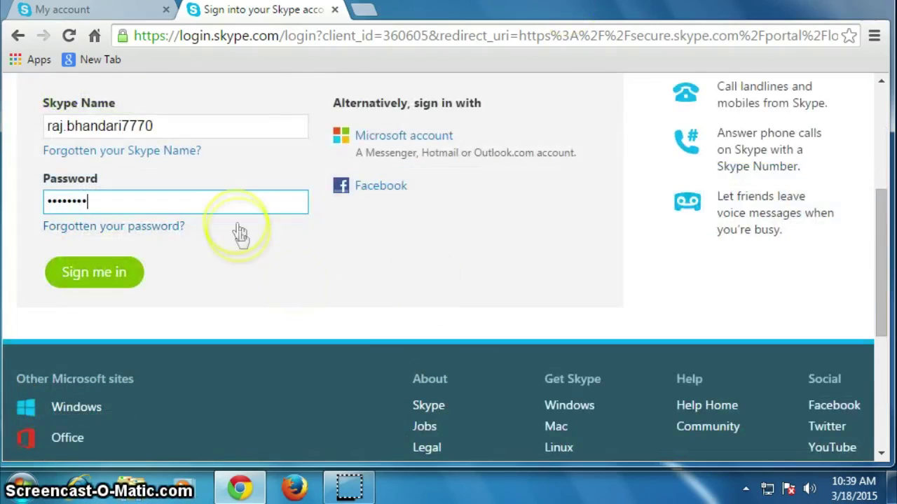
type("*")
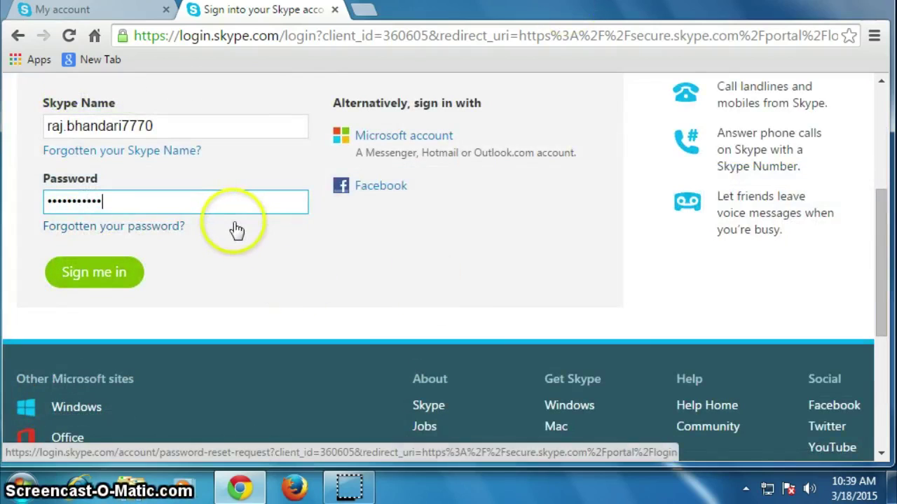
key("Return")
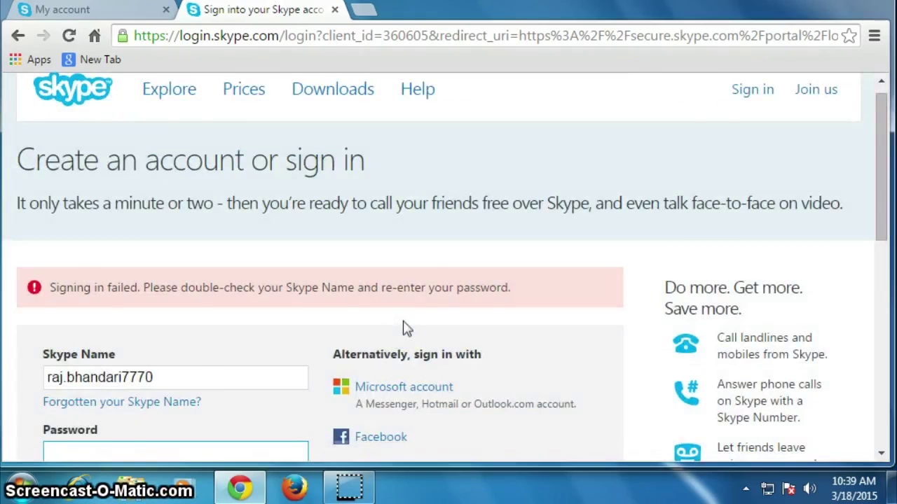
- Retype the account password, resubmit sign-in, and decline Chrome's offer to save the password
scroll(406, 328, "down", 1)
left_click(215, 394)
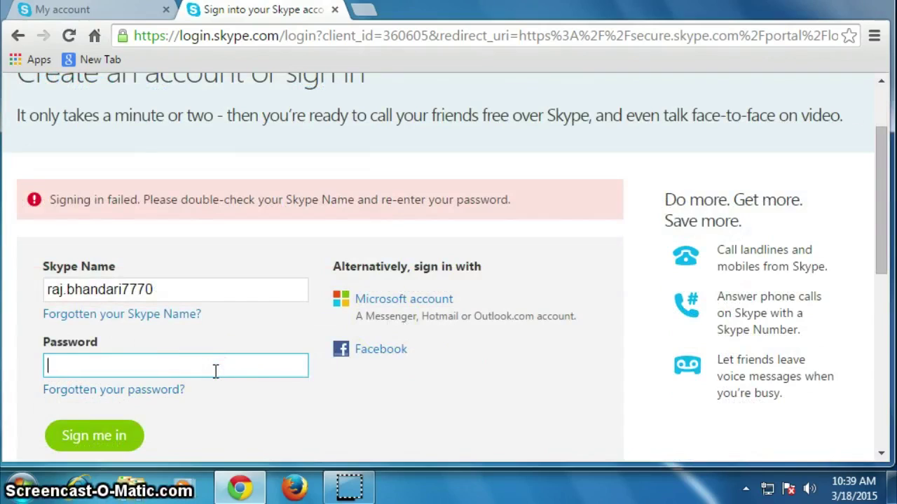
type("••")
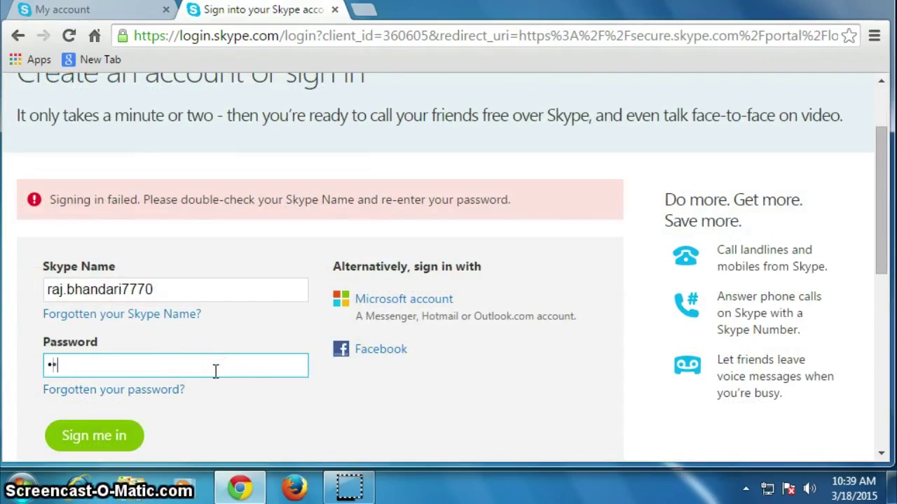
type("•")
key("Return")
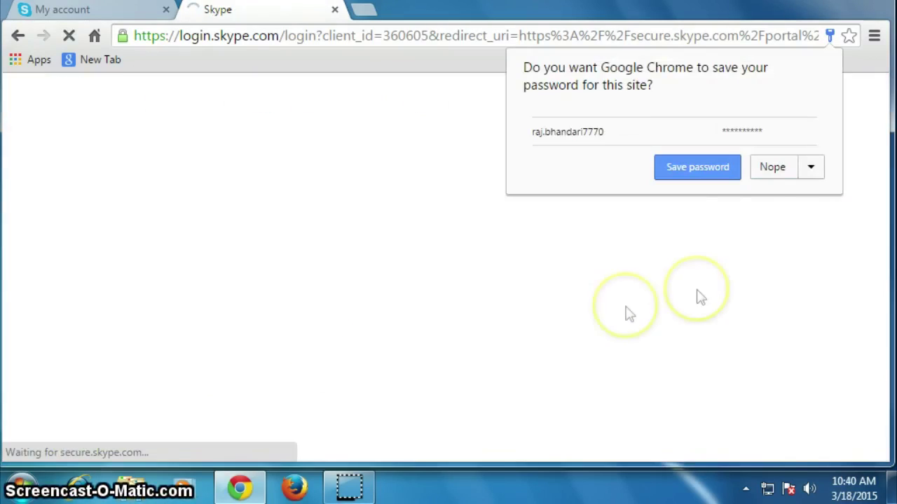
left_click(776, 178)
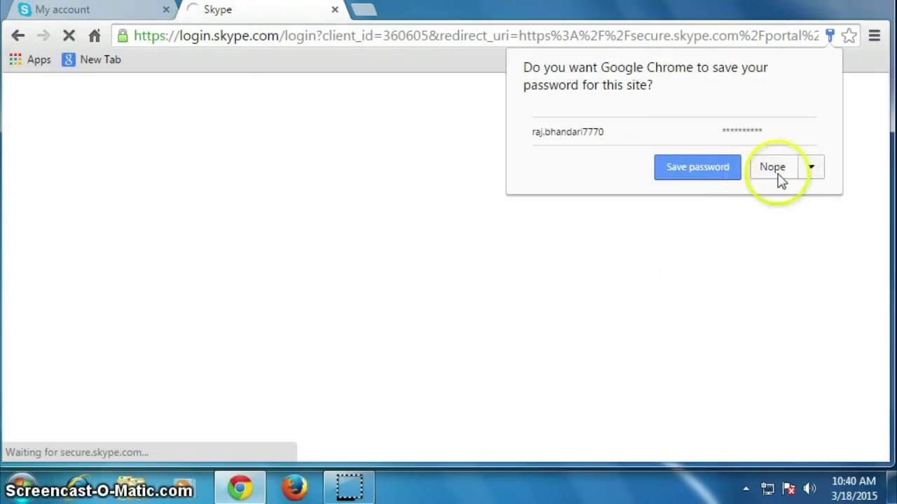